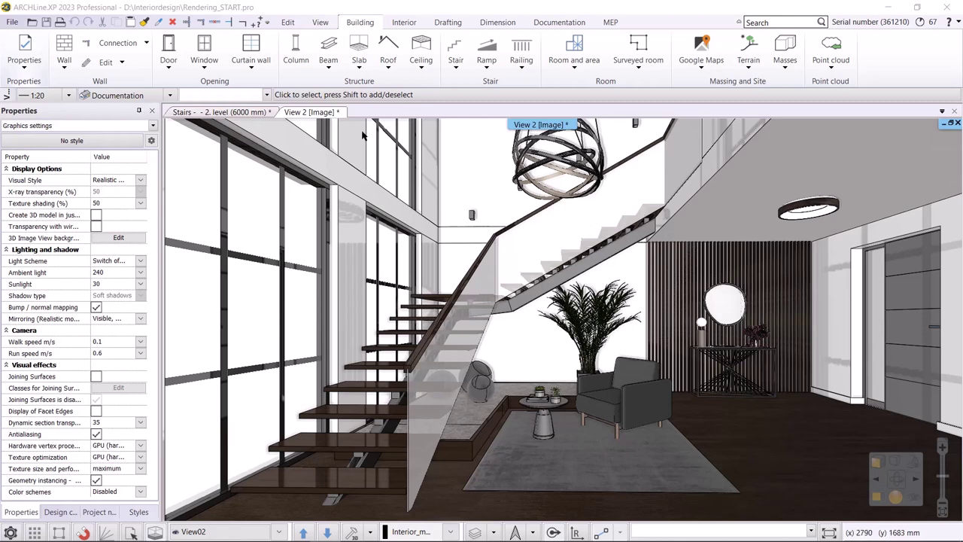
Step: Set the sun position date to October 25 in the location and sun settings
{"action": "left_click", "coordinate": [320, 27]}
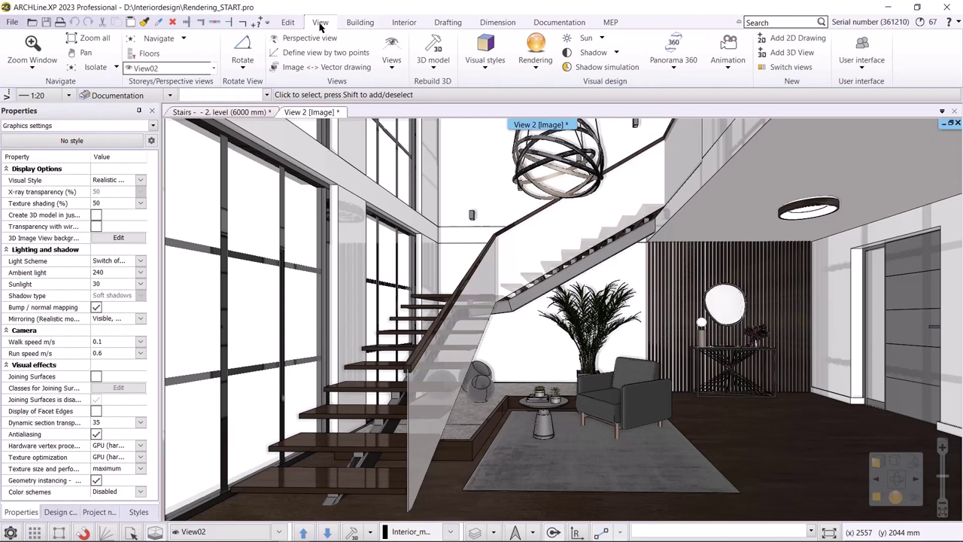
{"action": "left_click", "coordinate": [600, 40]}
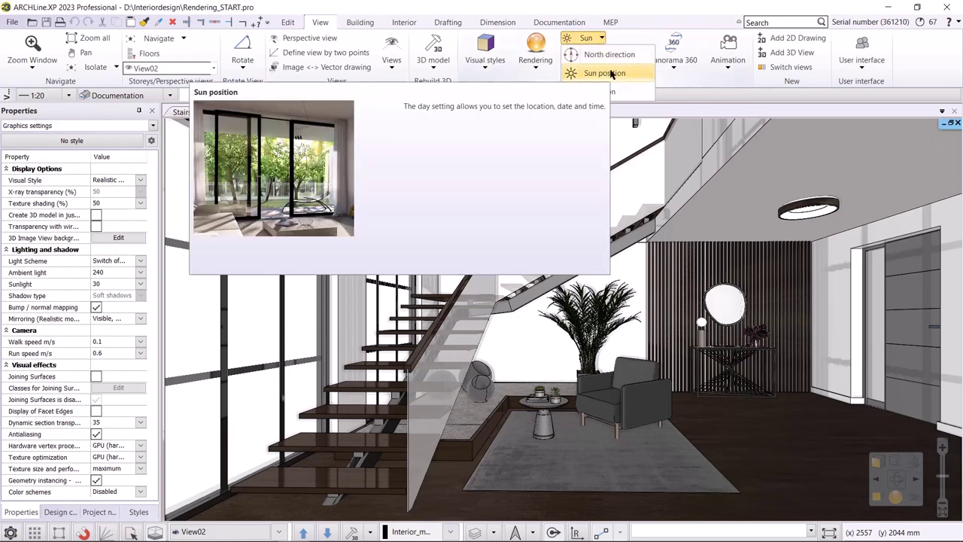
{"action": "left_click", "coordinate": [611, 73]}
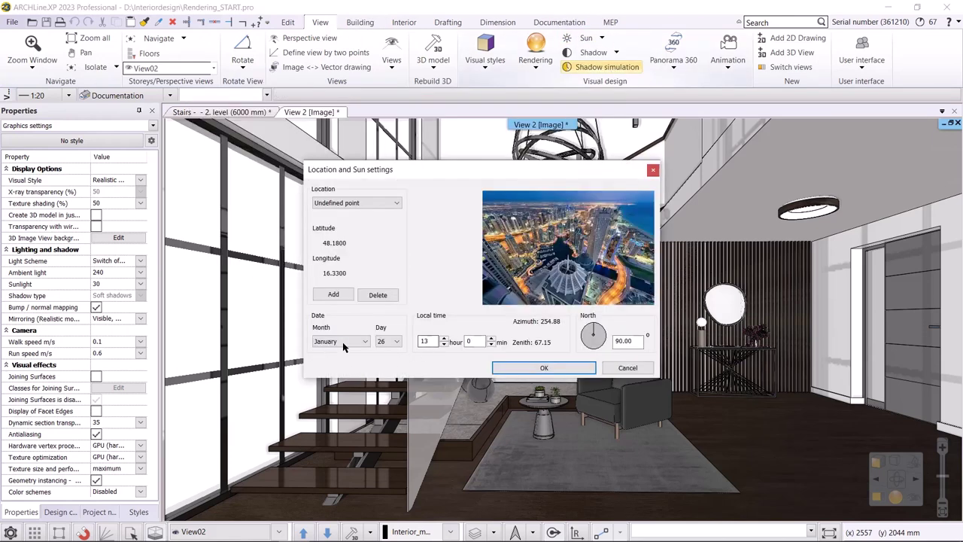
{"action": "left_click", "coordinate": [343, 341]}
{"action": "left_click", "coordinate": [326, 424]}
{"action": "left_click", "coordinate": [397, 342]}
{"action": "left_click", "coordinate": [384, 291]}
Step: Confirm the 25 October date and move the shadow simulation sun time to 13:20
{"action": "left_click", "coordinate": [560, 368]}
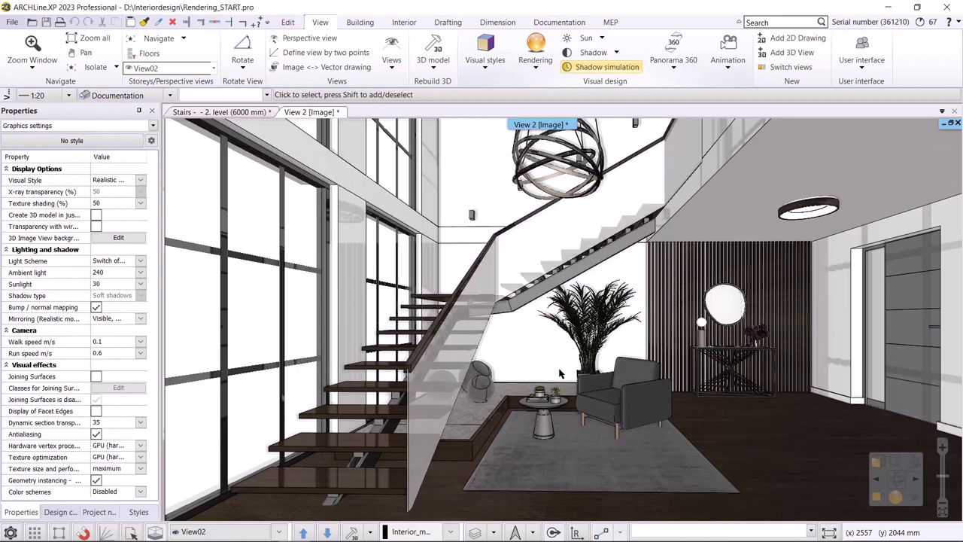
{"action": "left_click", "coordinate": [599, 67]}
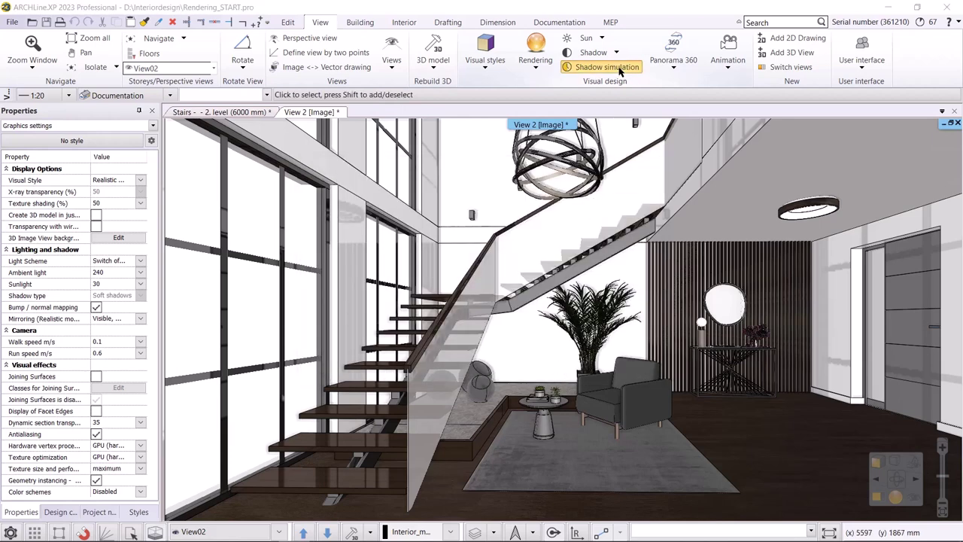
{"action": "left_click_drag", "start_coordinate": [488, 147], "coordinate": [768, 195]}
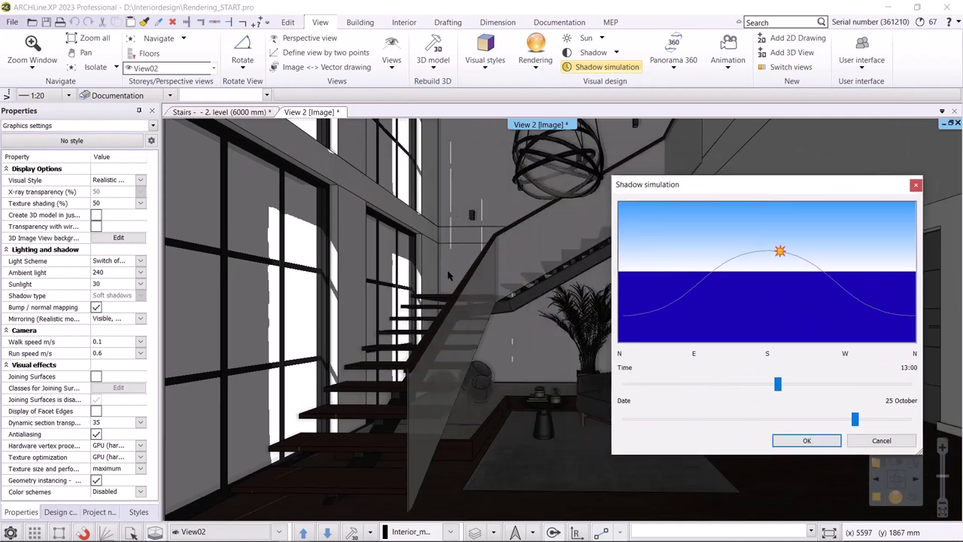
{"action": "left_click_drag", "start_coordinate": [779, 385], "coordinate": [782, 389]}
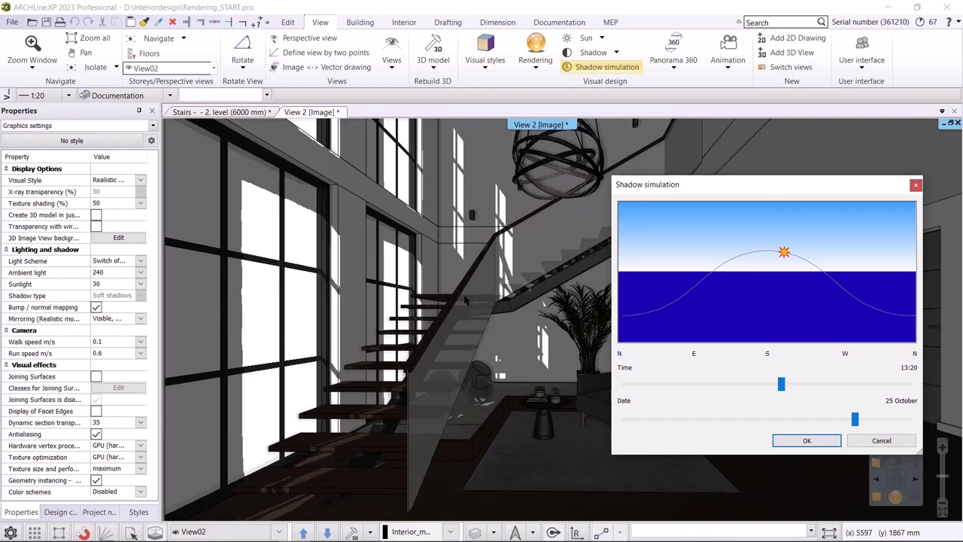
{"action": "left_click", "coordinate": [806, 441]}
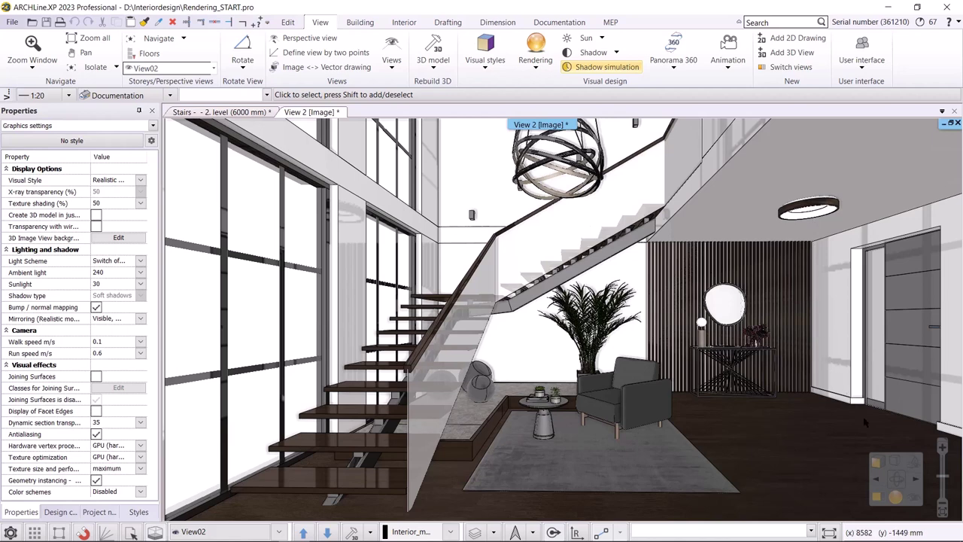
Step: Rename saved perspective View02 to 'Rendering' and apply it as the current view
{"action": "left_click", "coordinate": [914, 501]}
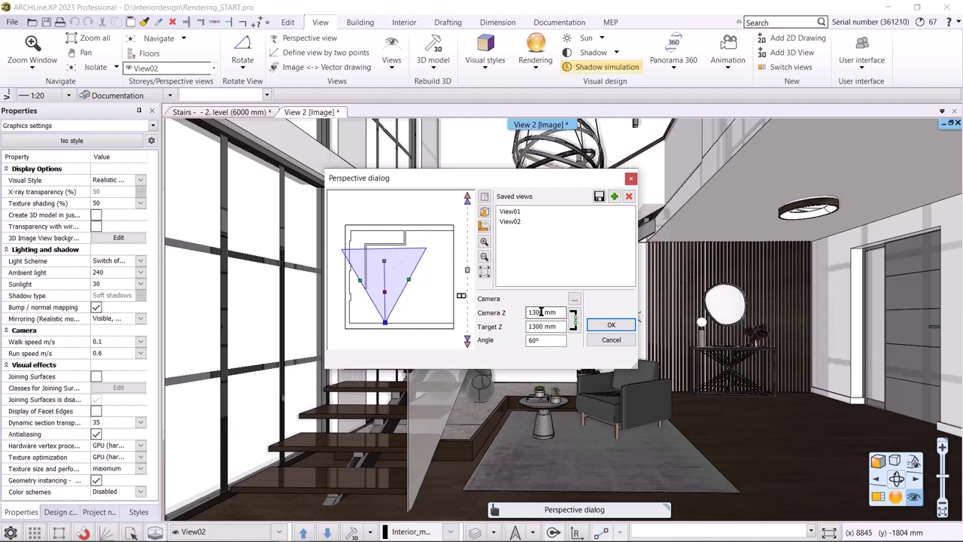
{"action": "double_click", "coordinate": [512, 221]}
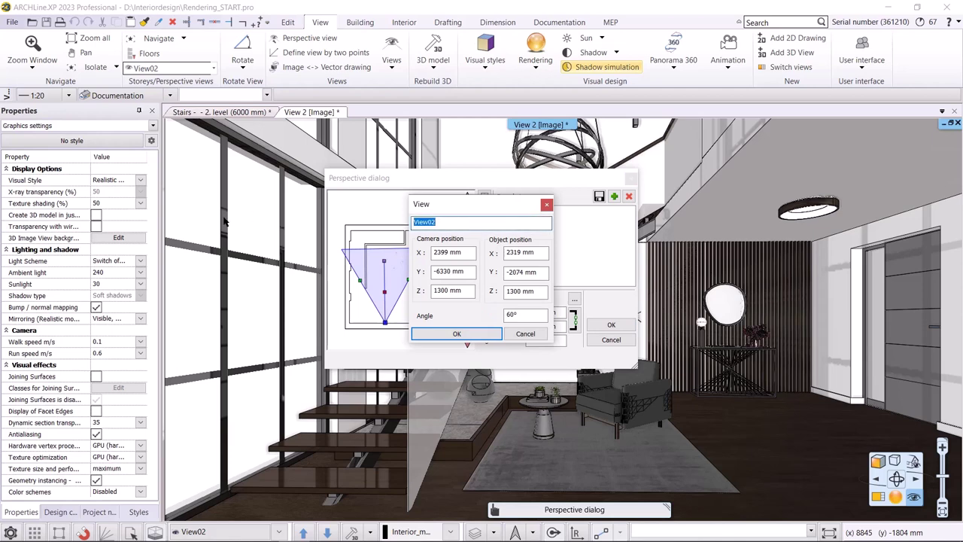
{"action": "type", "text": "Rendering"}
{"action": "key", "text": "Return"}
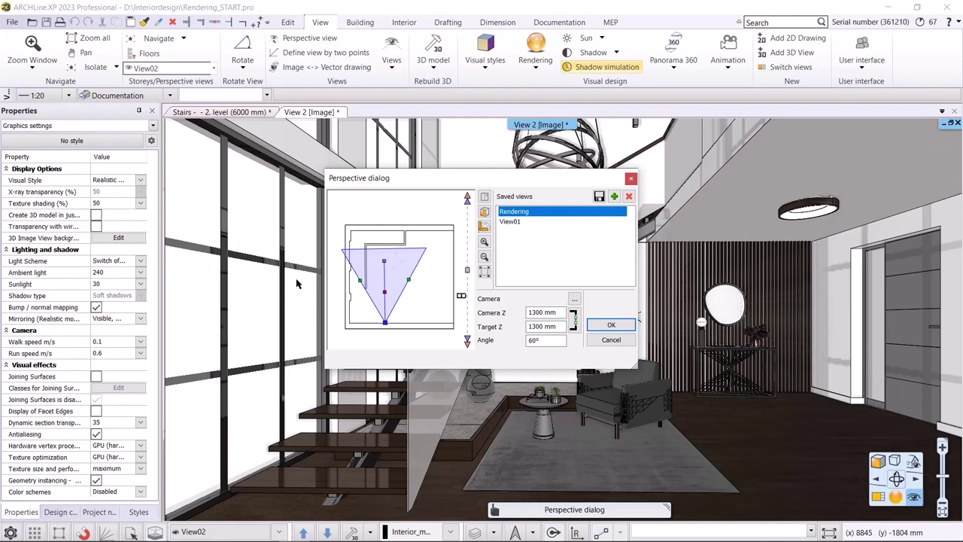
{"action": "left_click", "coordinate": [604, 326]}
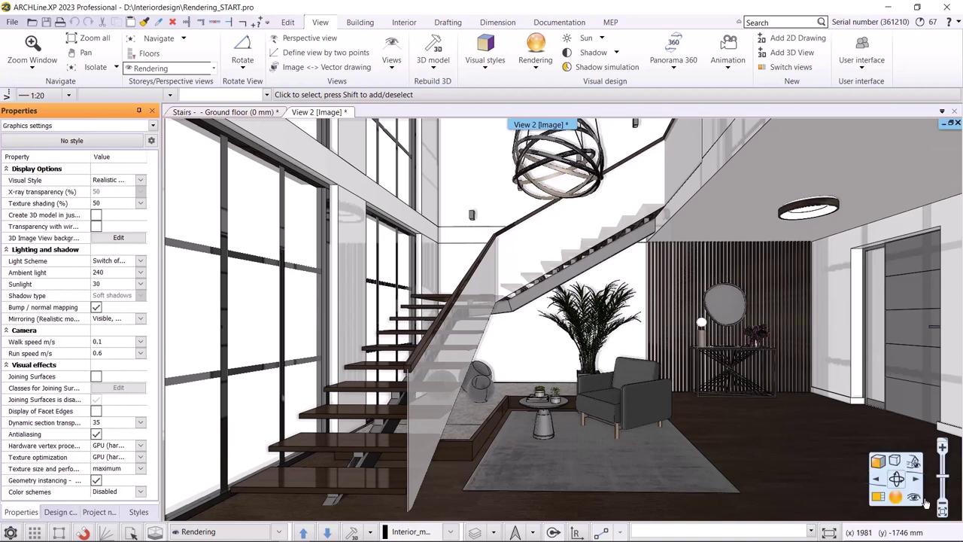
Step: Start a standalone render at 800x600 (SVGA) with the Q1 fast sun-lighting preset
{"action": "left_click", "coordinate": [895, 497]}
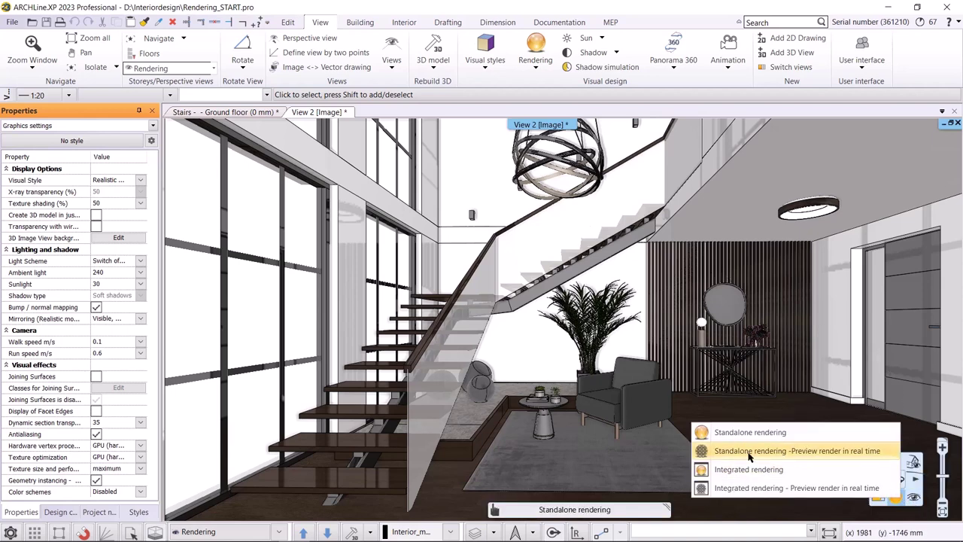
{"action": "left_click", "coordinate": [733, 434]}
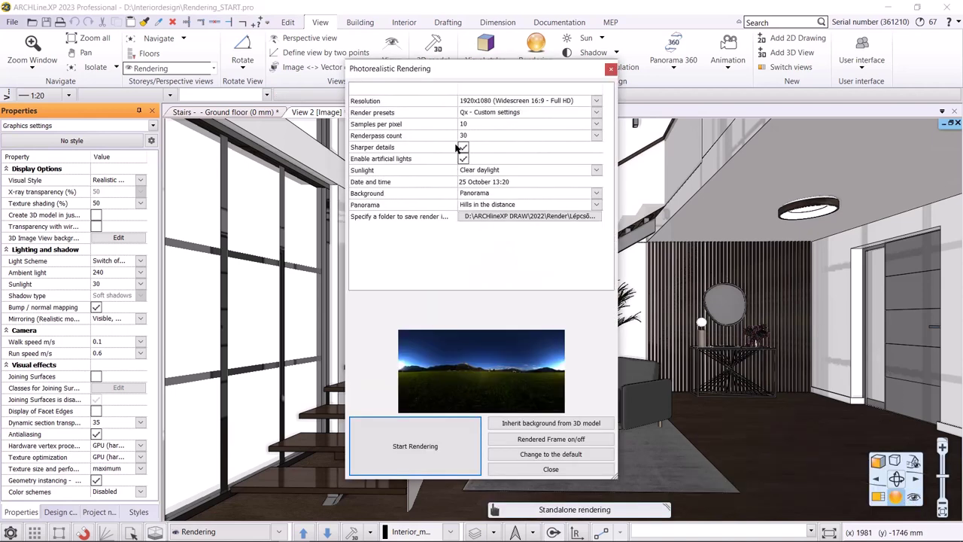
{"action": "left_click", "coordinate": [525, 100]}
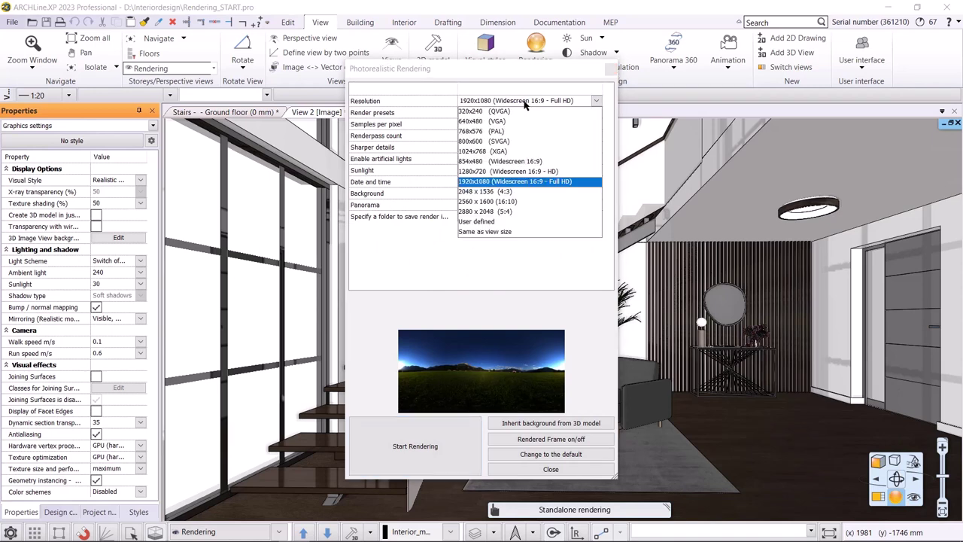
{"action": "left_click", "coordinate": [500, 142]}
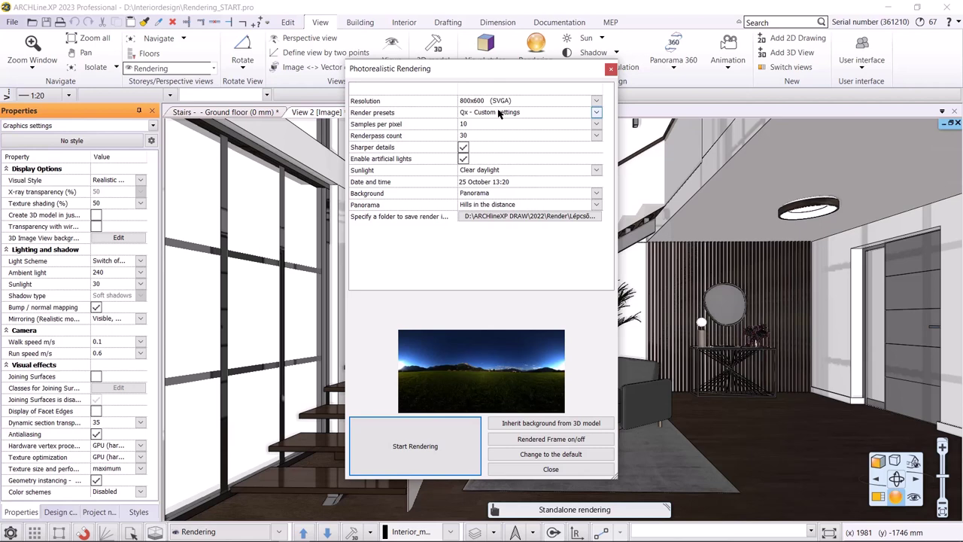
{"action": "left_click", "coordinate": [498, 112]}
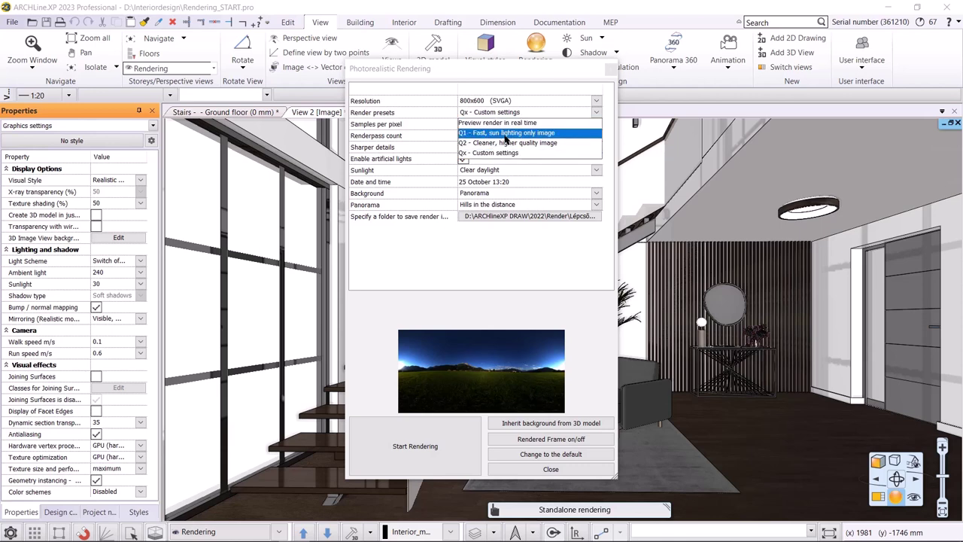
{"action": "left_click", "coordinate": [506, 133]}
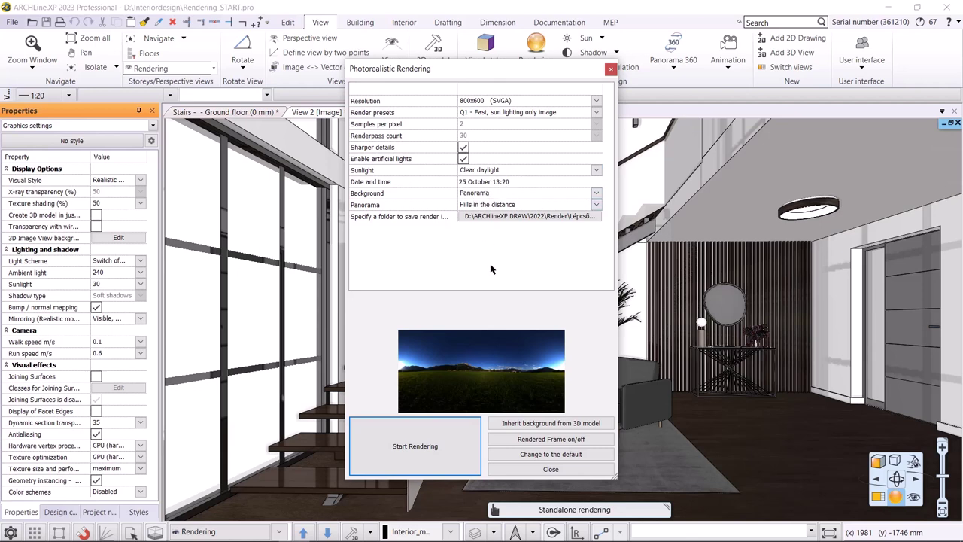
{"action": "left_click", "coordinate": [418, 448]}
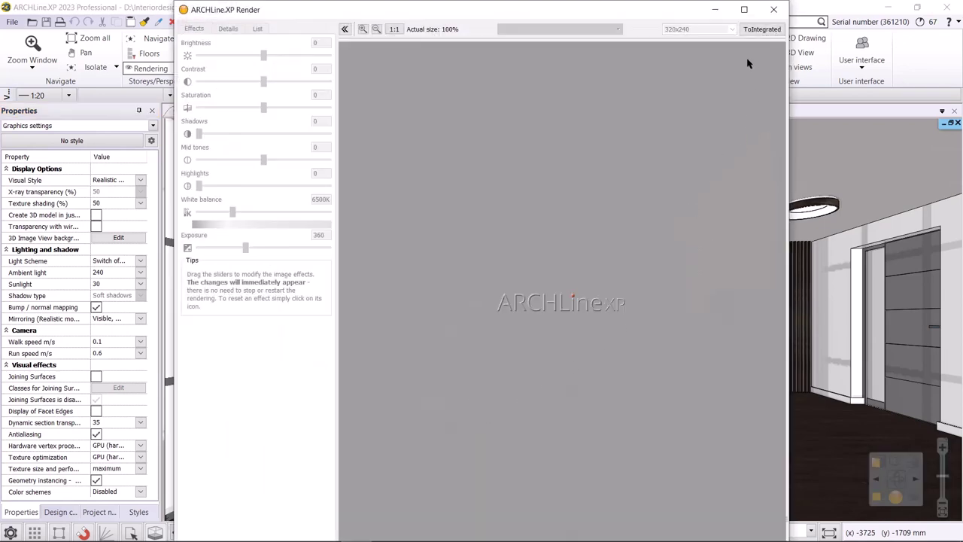
Step: Maximize the render window, let the render reach 100%, then close it
{"action": "left_click", "coordinate": [746, 9]}
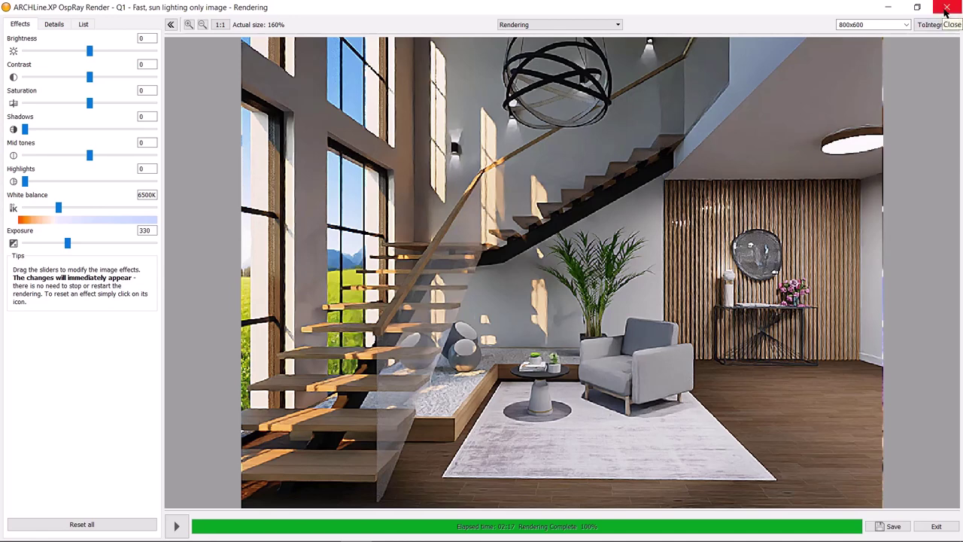
{"action": "left_click", "coordinate": [946, 10]}
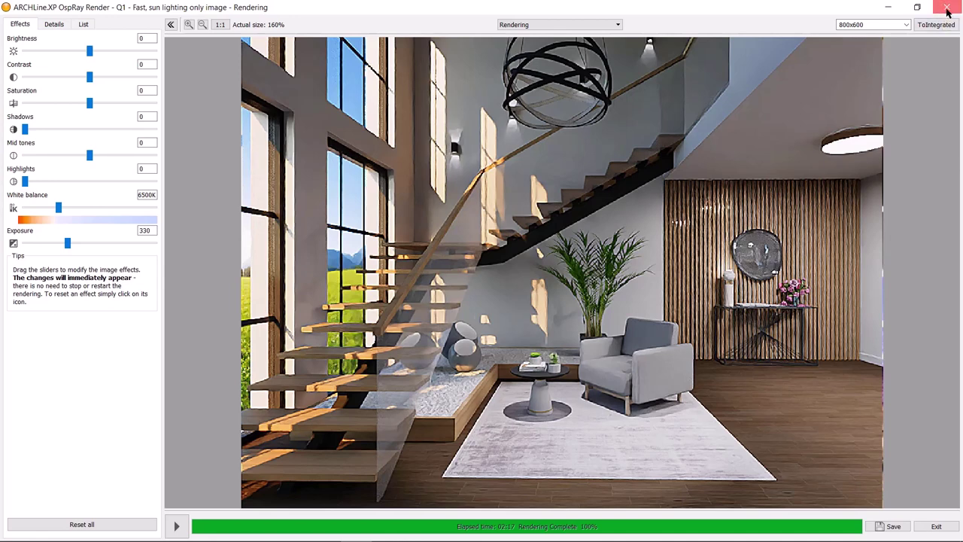
Step: Make the glass wall material 88% transparent and 31% reflective
{"action": "left_click", "coordinate": [469, 285]}
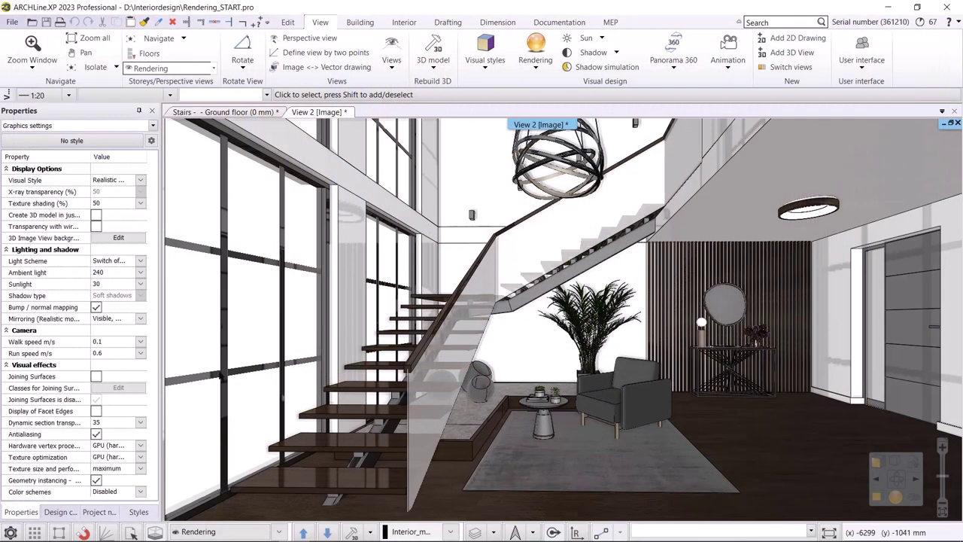
{"action": "right_click", "coordinate": [244, 331]}
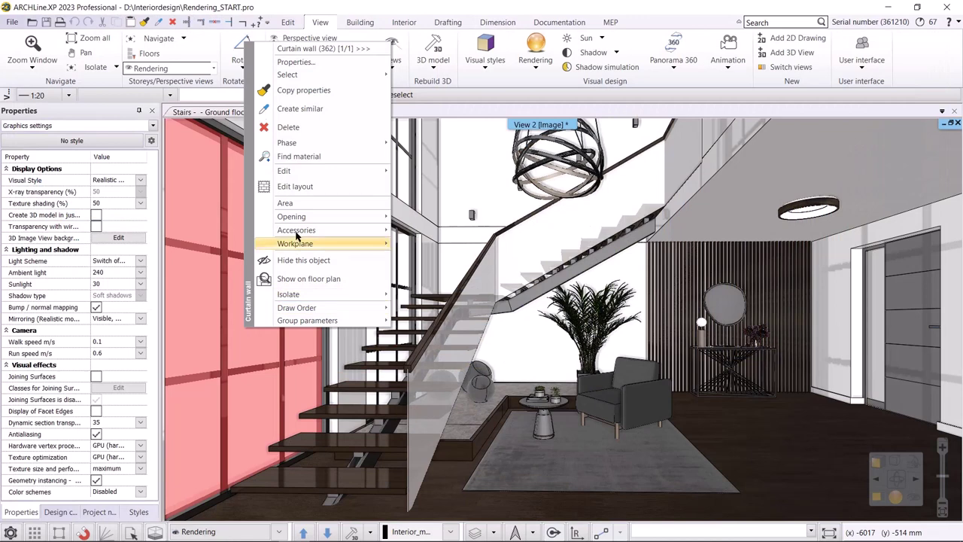
{"action": "left_click", "coordinate": [315, 162]}
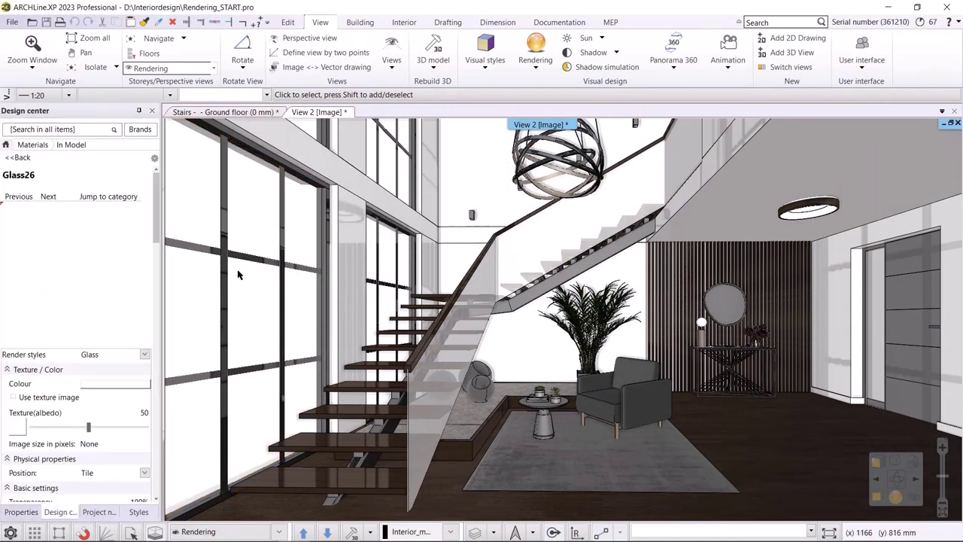
{"action": "scroll", "coordinate": [120, 461], "scroll_direction": "down", "scroll_amount": 2}
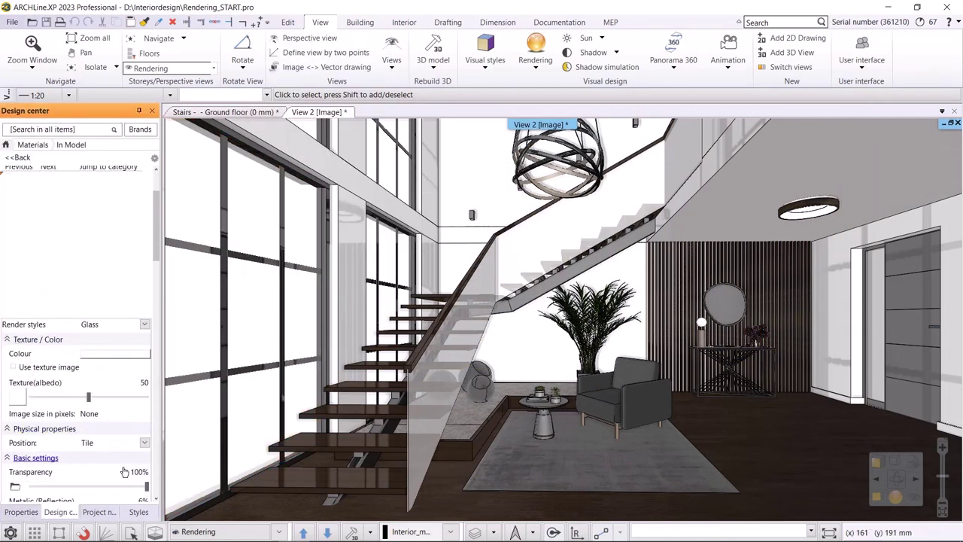
{"action": "mouse_move", "coordinate": [136, 458]}
{"action": "left_mouse_down"}
{"action": "mouse_move", "coordinate": [113, 460]}
{"action": "mouse_move", "coordinate": [132, 459]}
{"action": "left_mouse_up"}
{"action": "left_click_drag", "start_coordinate": [43, 486], "coordinate": [68, 489]}
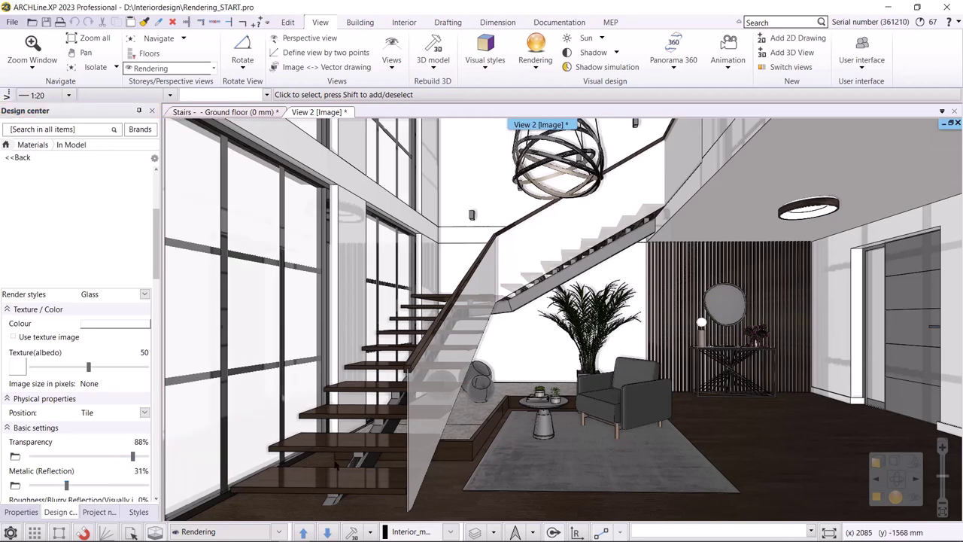
Step: Lower the rug's carpet material texture albedo to 40
{"action": "right_click", "coordinate": [618, 480]}
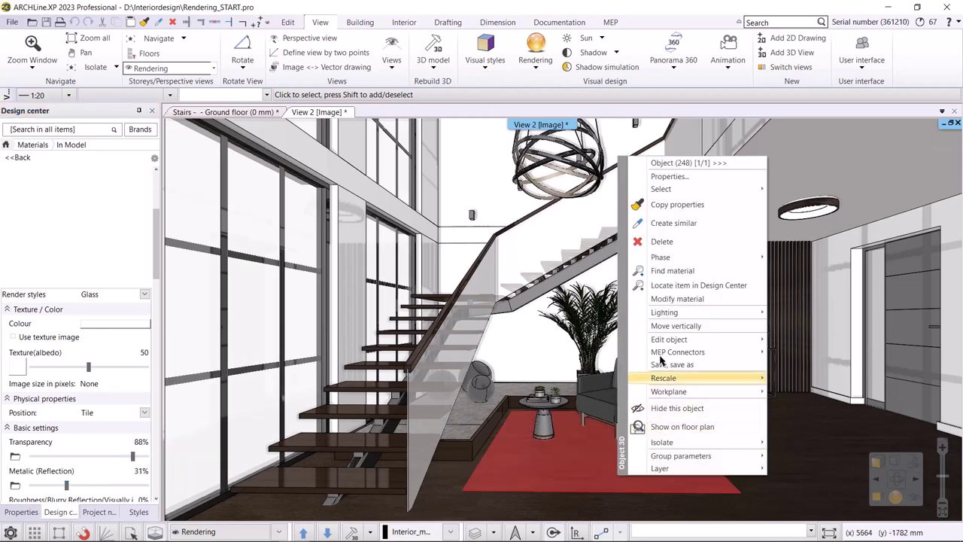
{"action": "left_click", "coordinate": [673, 271]}
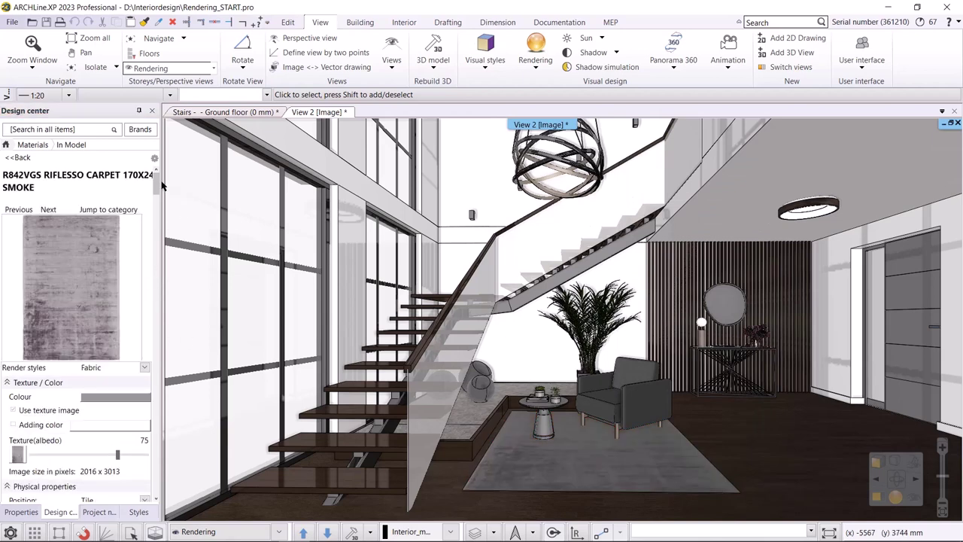
{"action": "left_click_drag", "start_coordinate": [155, 187], "coordinate": [156, 270]}
{"action": "left_click_drag", "start_coordinate": [117, 316], "coordinate": [79, 325]}
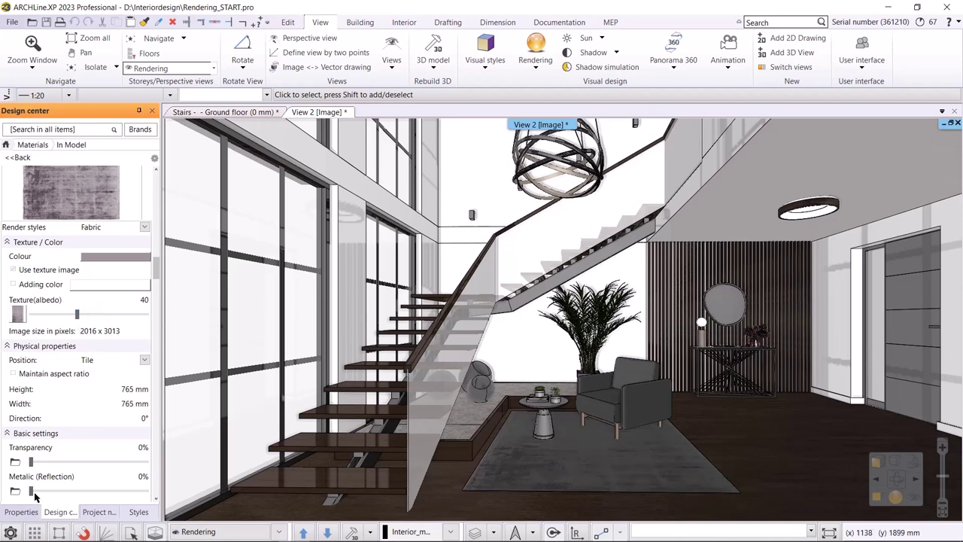
Step: Apply the Mirror render style from Design center to the round wall mirror
{"action": "left_click", "coordinate": [5, 145]}
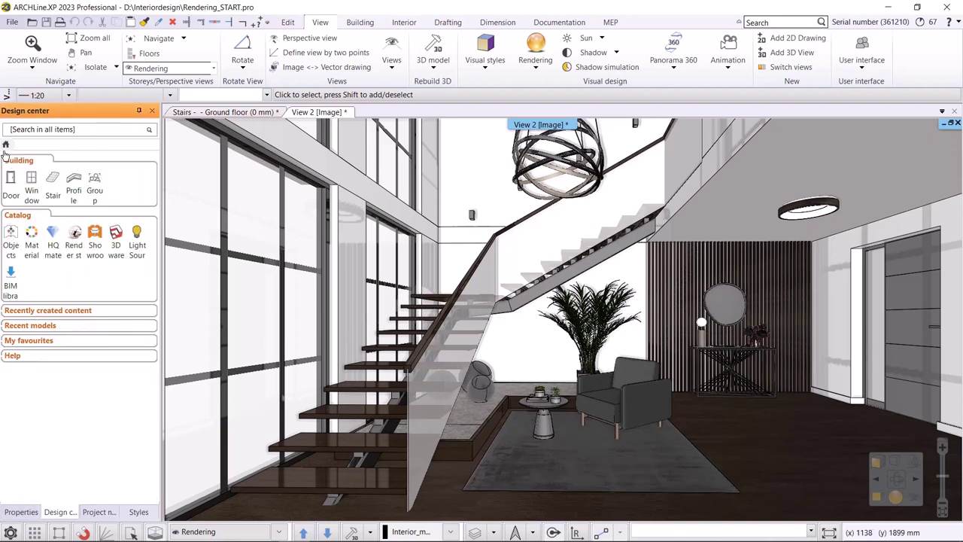
{"action": "left_click", "coordinate": [74, 235]}
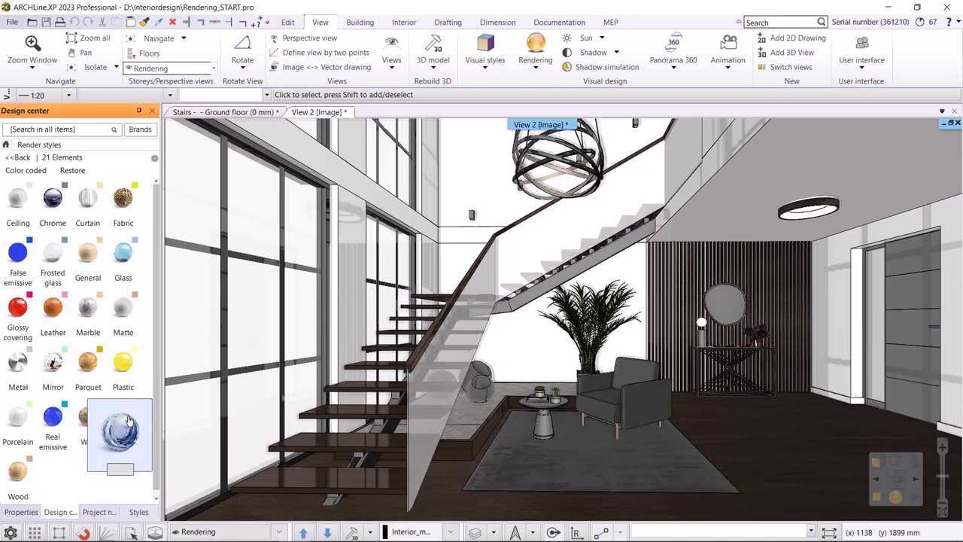
{"action": "left_click_drag", "start_coordinate": [54, 367], "coordinate": [724, 307]}
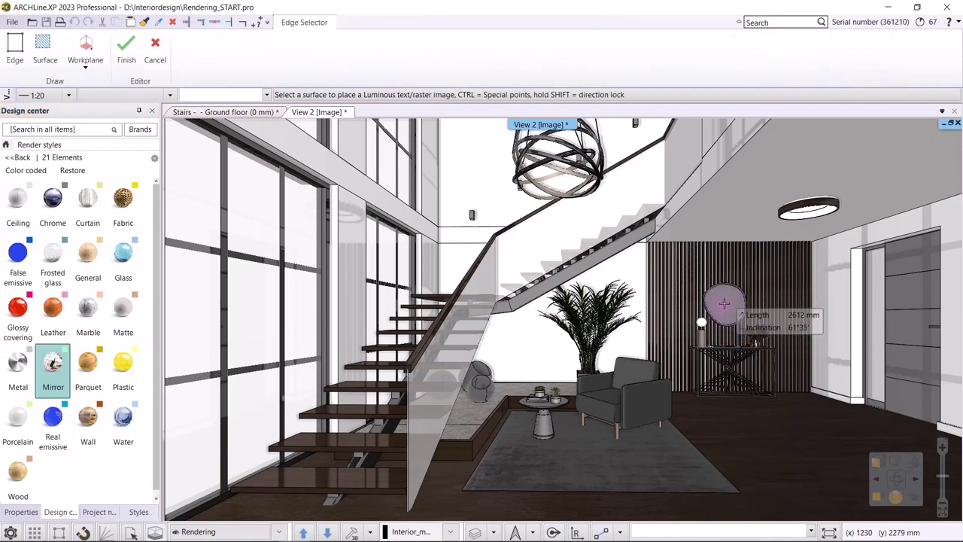
{"action": "left_click", "coordinate": [724, 304]}
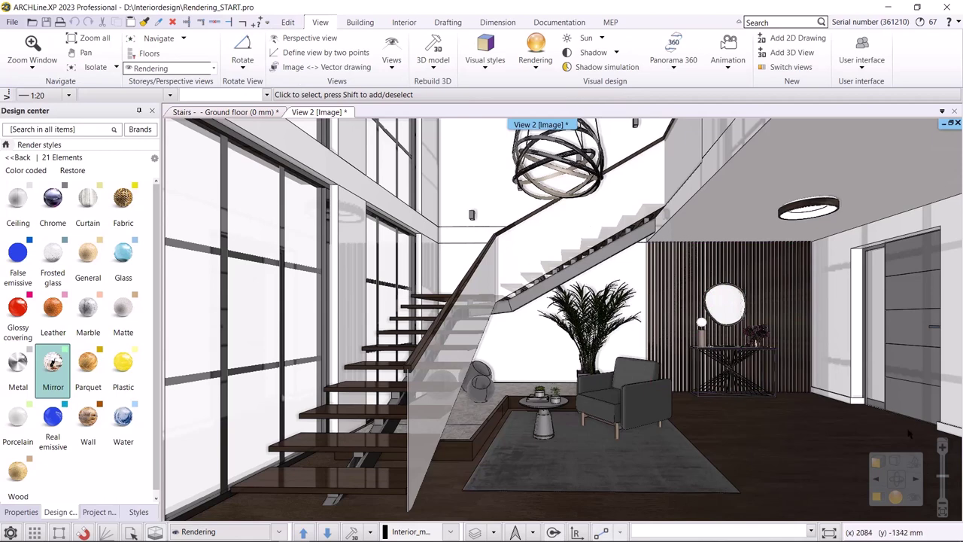
{"action": "left_click", "coordinate": [897, 498]}
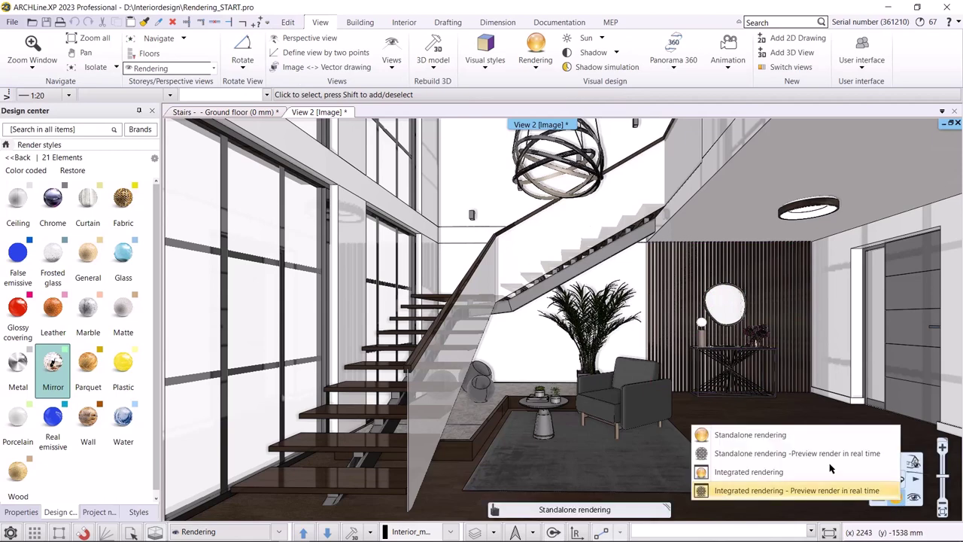
Step: Start a standalone render at 1280x720 with the Q2 higher-quality preset
{"action": "left_click", "coordinate": [795, 437]}
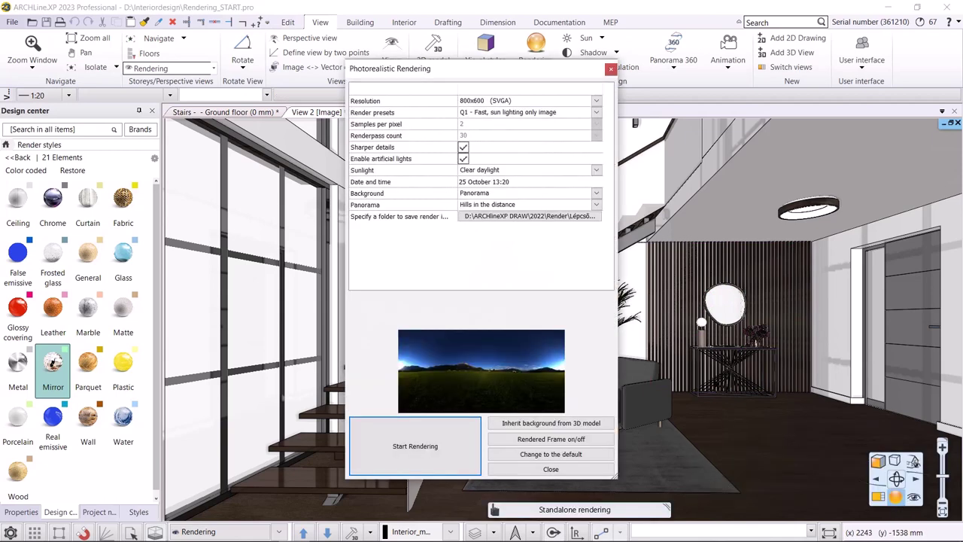
{"action": "left_click", "coordinate": [515, 102]}
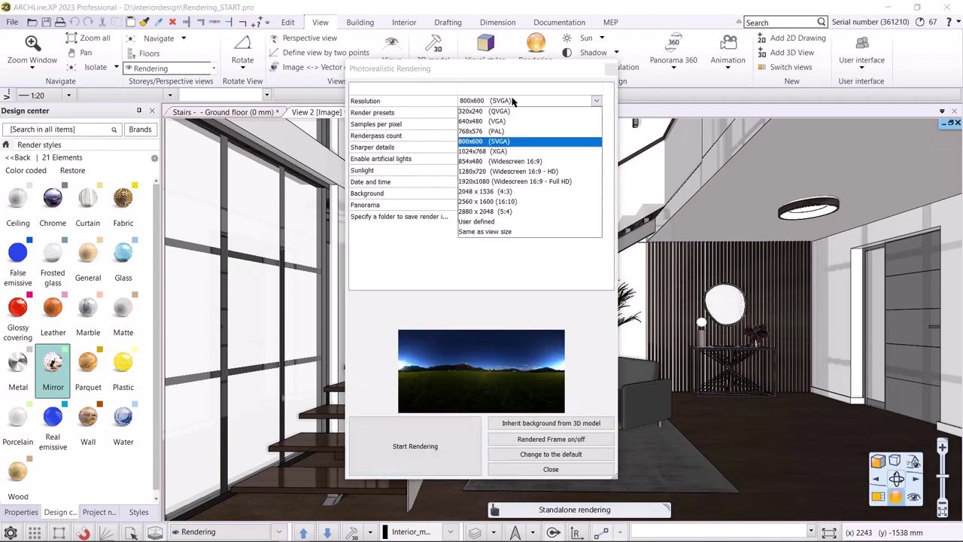
{"action": "left_click", "coordinate": [497, 171]}
{"action": "left_click", "coordinate": [512, 113]}
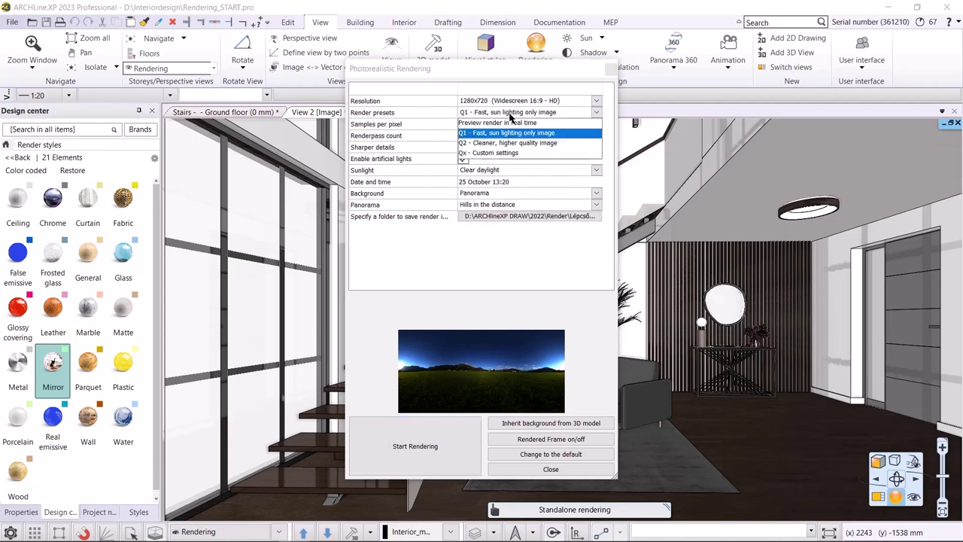
{"action": "left_click", "coordinate": [494, 143]}
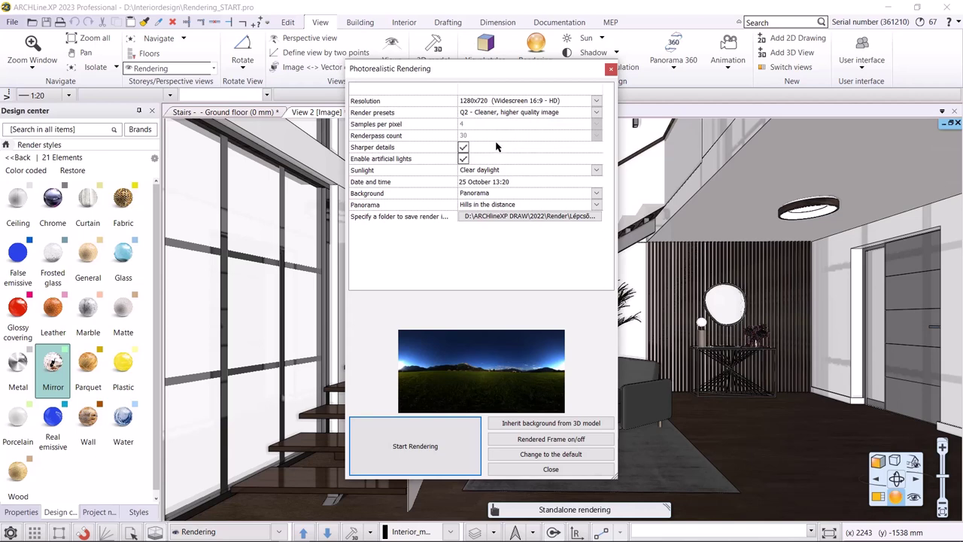
{"action": "left_click", "coordinate": [415, 446]}
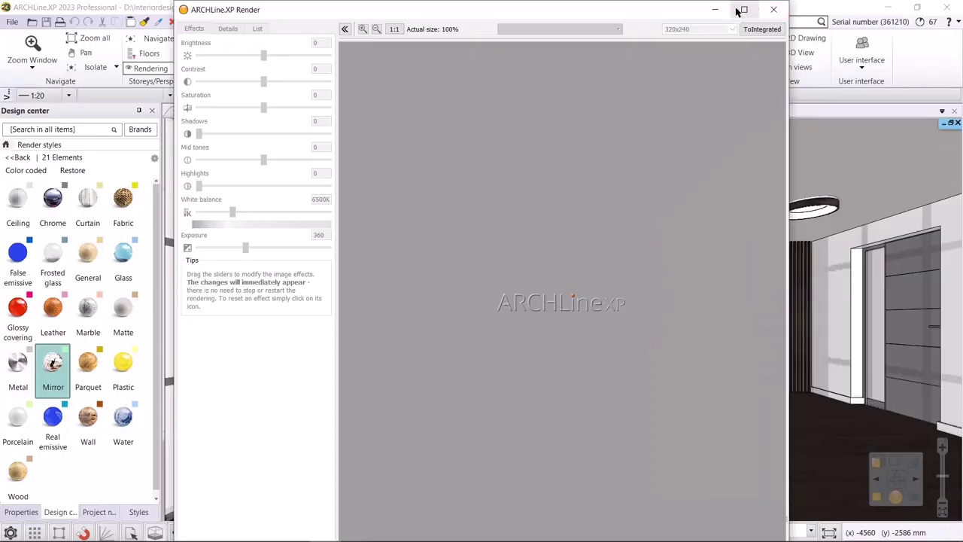
Step: Maximize the render window, let it finish, then close it and confirm
{"action": "left_click", "coordinate": [738, 11]}
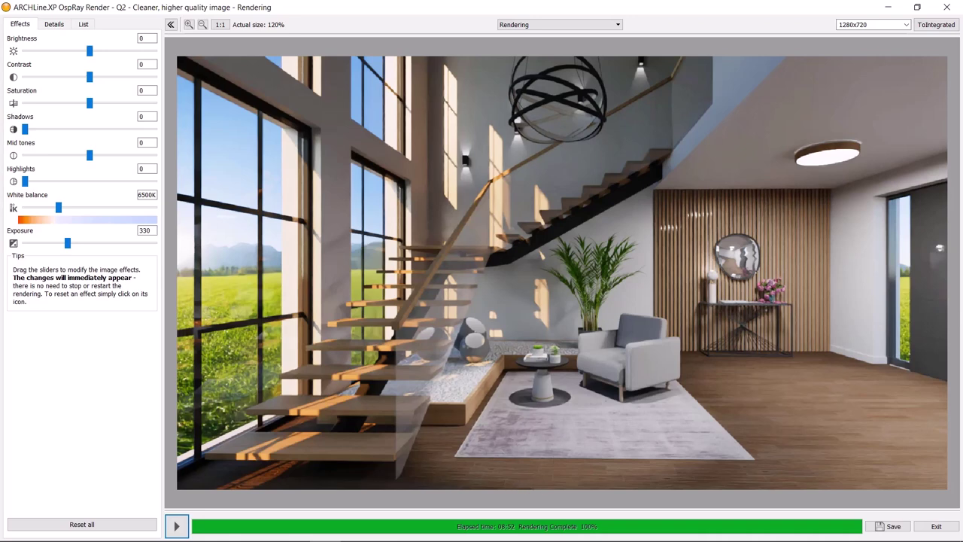
{"action": "left_click", "coordinate": [948, 7]}
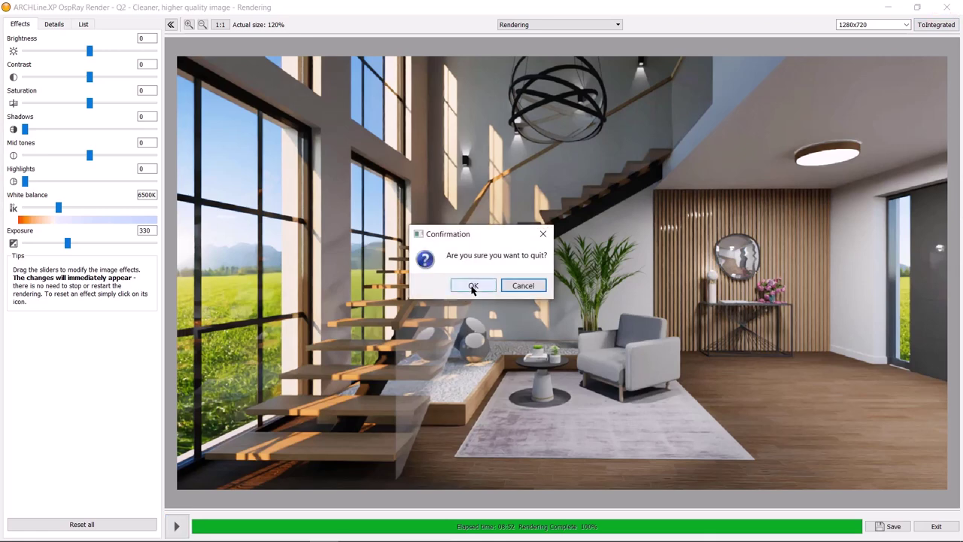
{"action": "left_click", "coordinate": [473, 286]}
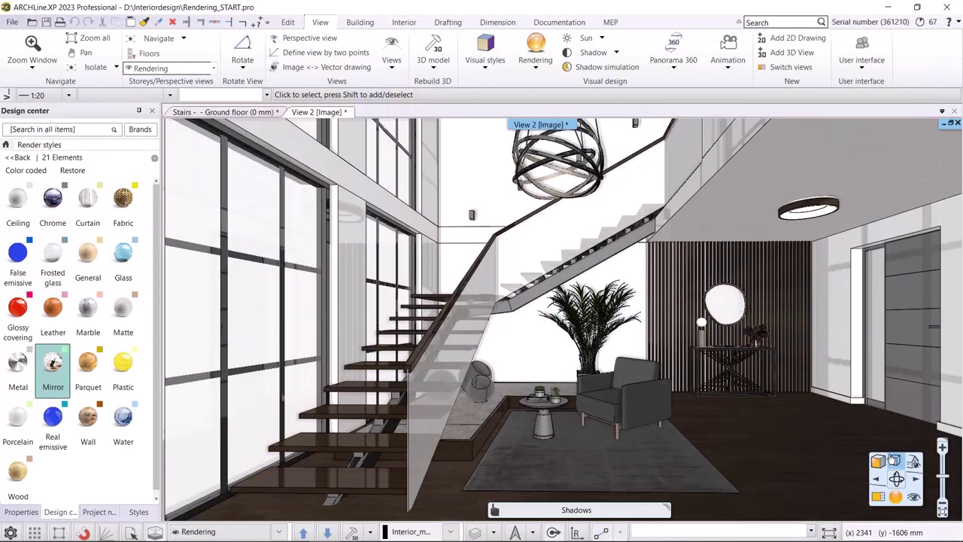
{"action": "left_click", "coordinate": [896, 496]}
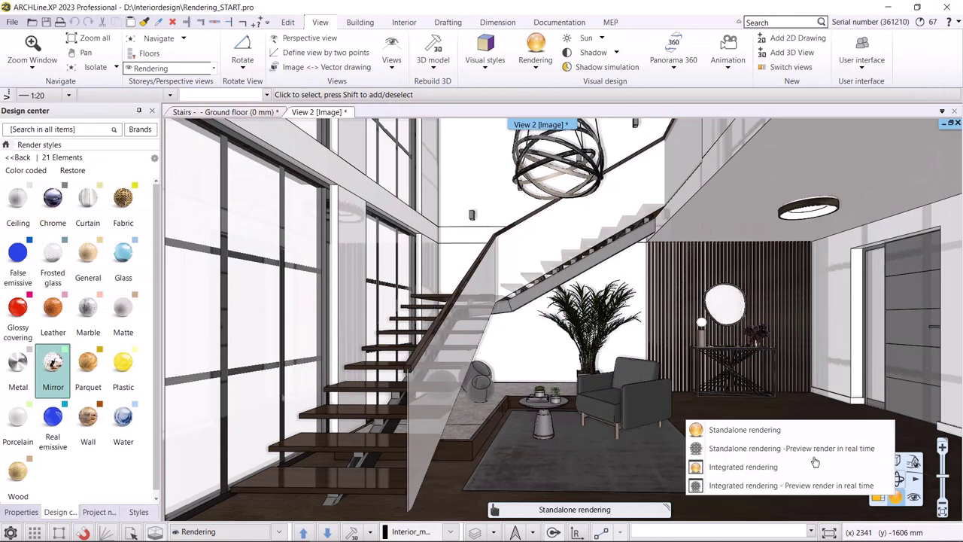
Step: Configure a 1920x1080 Full HD render with the Qx custom preset and 10 samples per pixel
{"action": "left_click", "coordinate": [767, 429]}
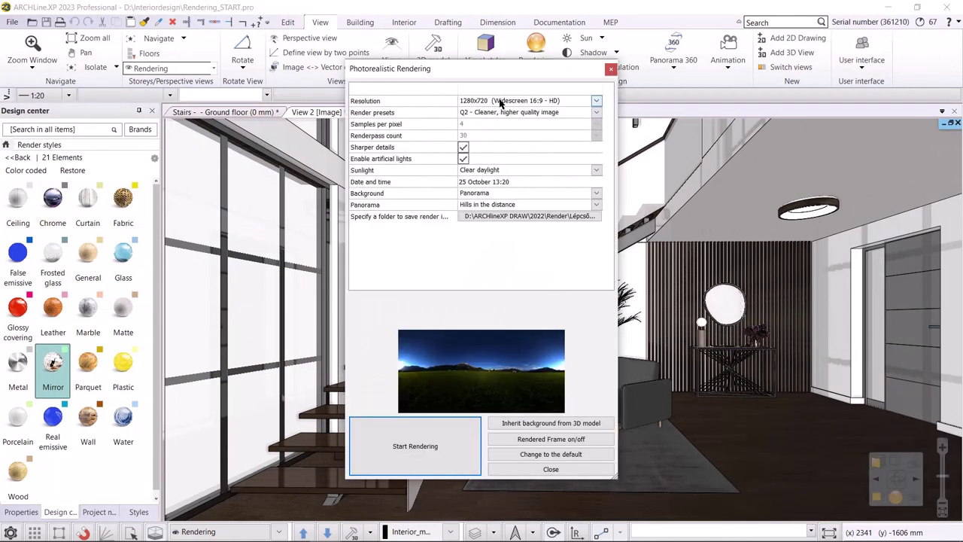
{"action": "left_click", "coordinate": [501, 100]}
{"action": "left_click", "coordinate": [495, 113]}
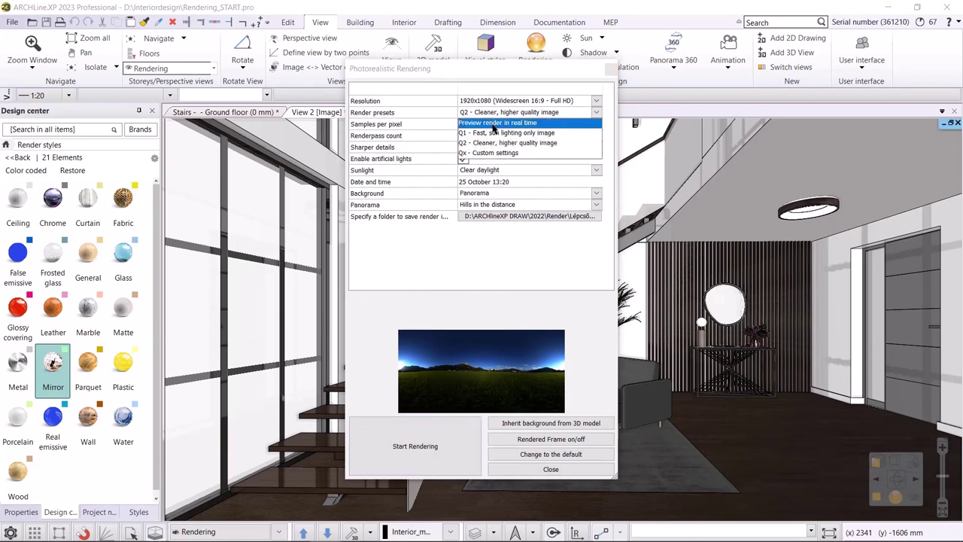
{"action": "left_click", "coordinate": [503, 154]}
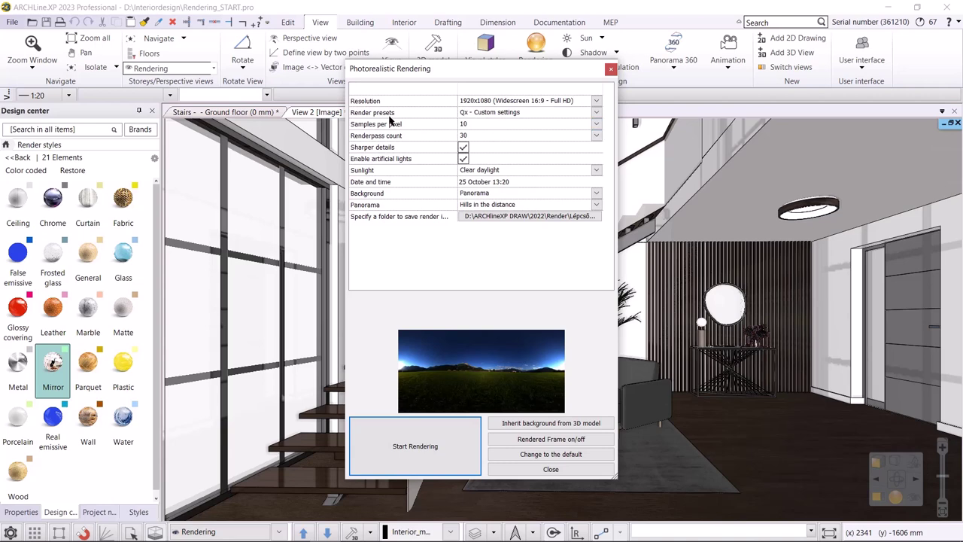
{"action": "left_click", "coordinate": [491, 125]}
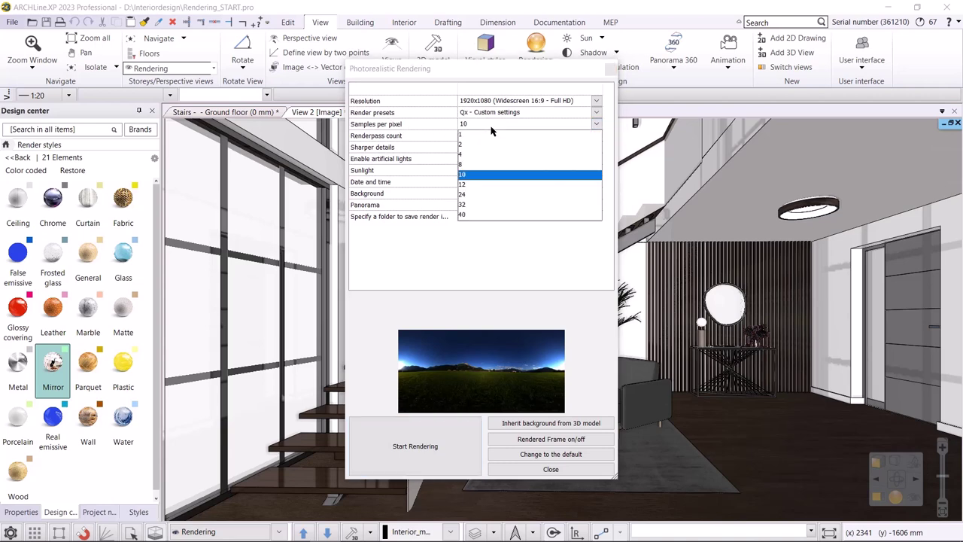
{"action": "left_click", "coordinate": [473, 176]}
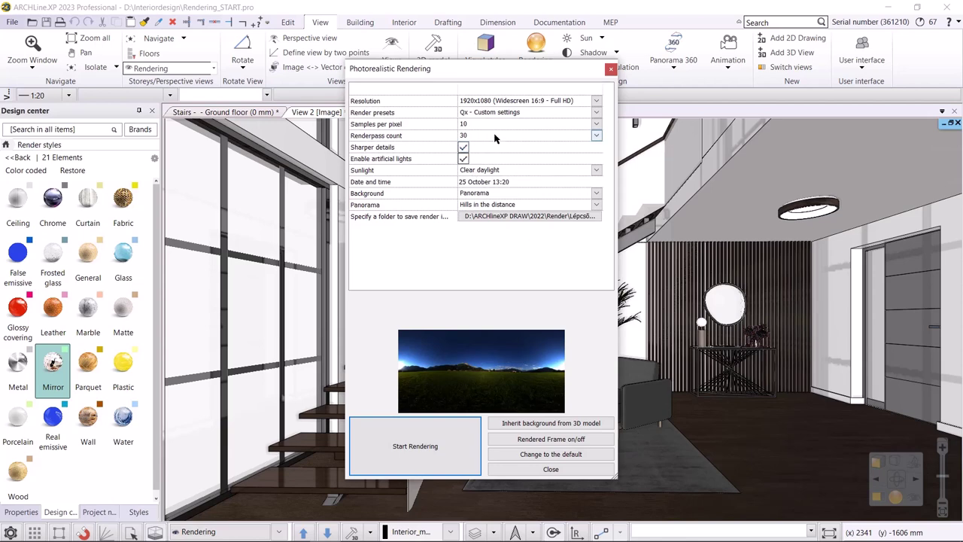
{"action": "left_click", "coordinate": [497, 137]}
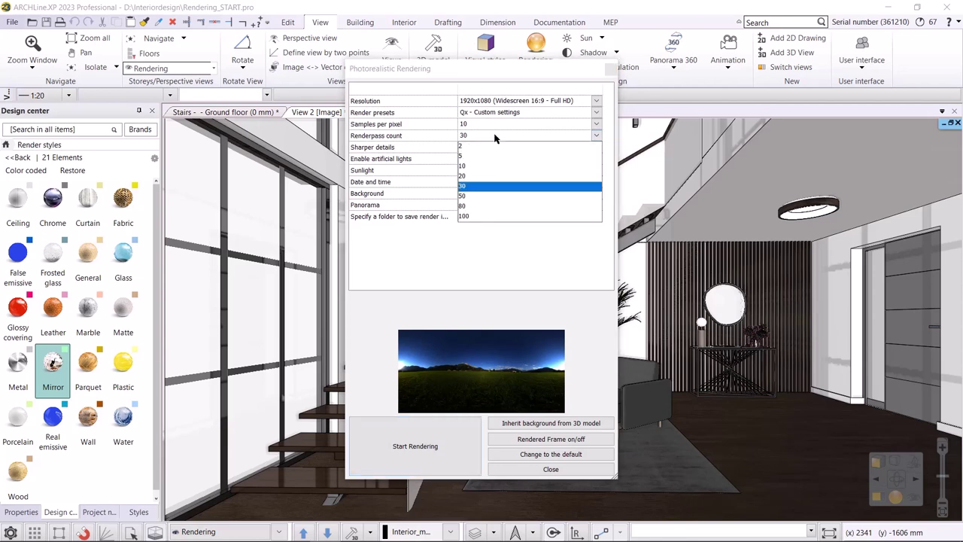
{"action": "left_click", "coordinate": [473, 188]}
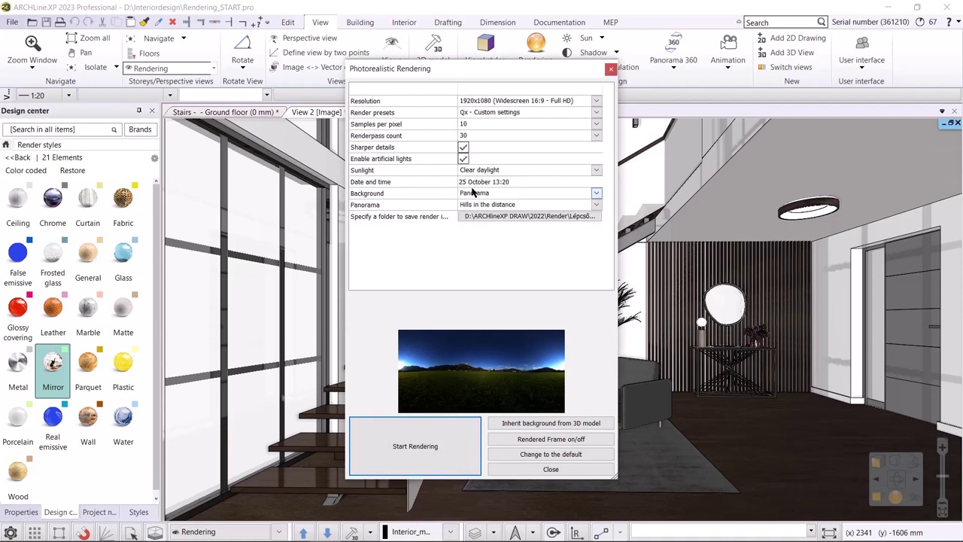
Step: Start the 1920x1080 custom render and watch it full screen until 100%
{"action": "left_click", "coordinate": [428, 449]}
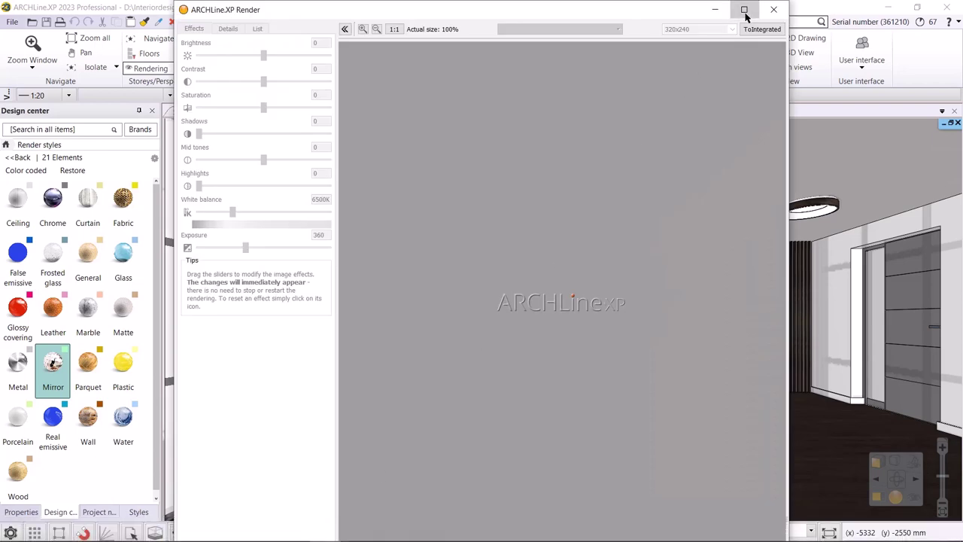
{"action": "left_click", "coordinate": [744, 11]}
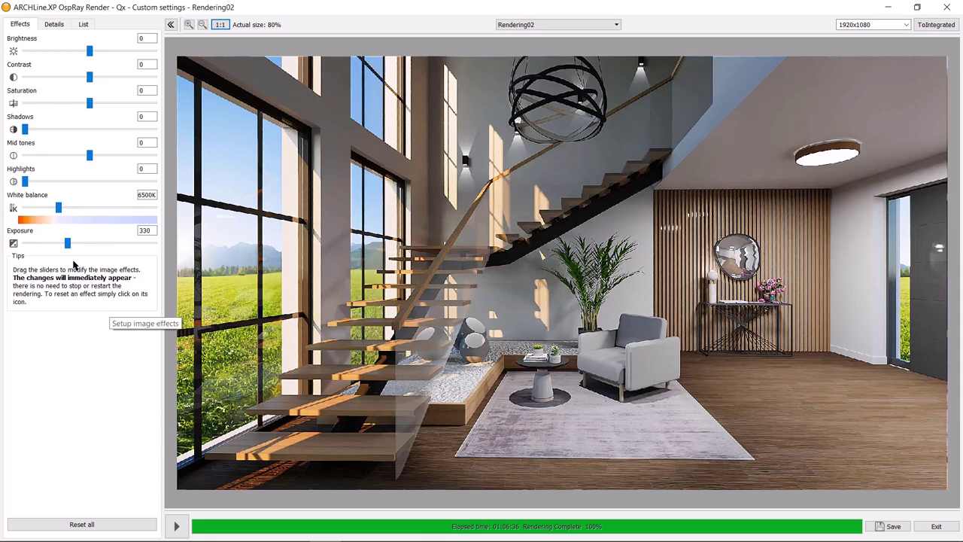
Step: Set the render effects to exposure 393, brightness 3, contrast -7 and saturation 6
{"action": "left_click_drag", "start_coordinate": [66, 249], "coordinate": [74, 249]}
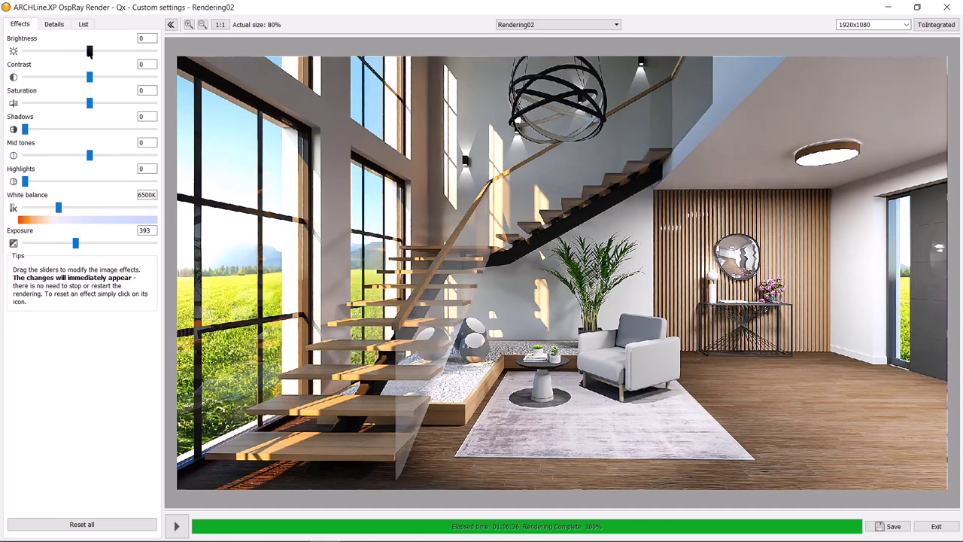
{"action": "left_click_drag", "start_coordinate": [89, 51], "coordinate": [87, 79]}
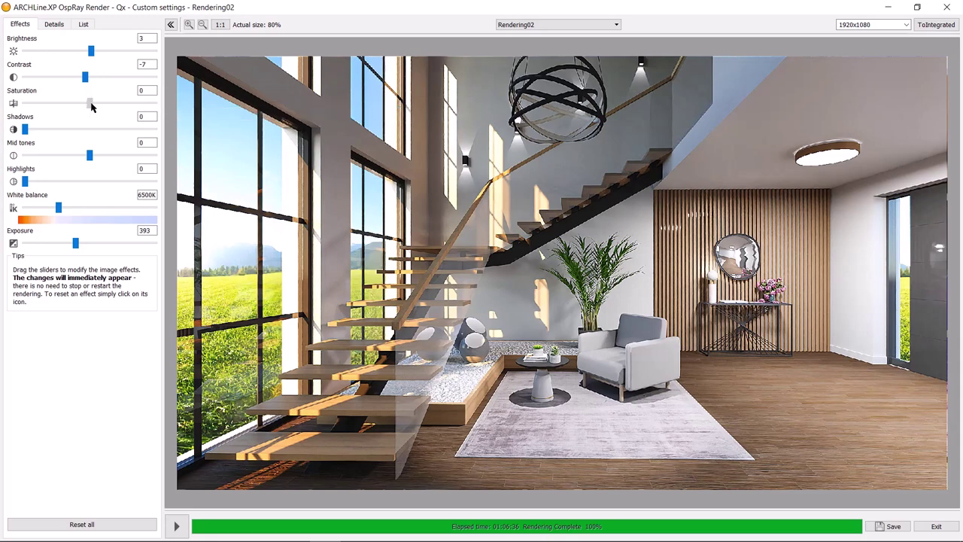
{"action": "left_click_drag", "start_coordinate": [90, 103], "coordinate": [93, 103]}
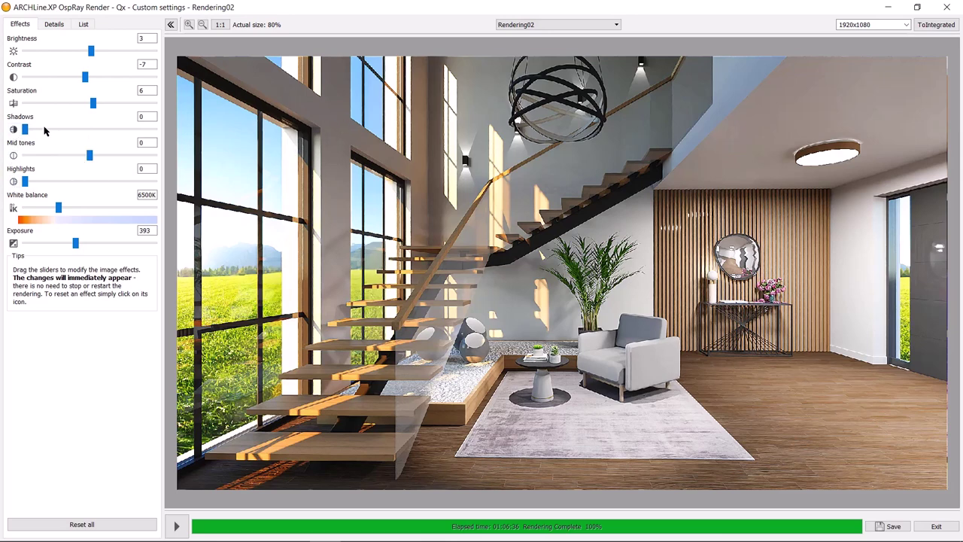
Step: Set shadows to 4, with mid tones at 0 and white balance reset to 6500K
{"action": "mouse_move", "coordinate": [25, 129]}
{"action": "left_mouse_down"}
{"action": "mouse_move", "coordinate": [53, 133]}
{"action": "mouse_move", "coordinate": [29, 132]}
{"action": "left_mouse_up"}
{"action": "mouse_move", "coordinate": [90, 156]}
{"action": "left_mouse_down"}
{"action": "mouse_move", "coordinate": [109, 158]}
{"action": "mouse_move", "coordinate": [86, 170]}
{"action": "left_mouse_up"}
{"action": "left_click", "coordinate": [11, 156]}
{"action": "mouse_move", "coordinate": [24, 183]}
{"action": "left_mouse_down"}
{"action": "mouse_move", "coordinate": [72, 189]}
{"action": "mouse_move", "coordinate": [12, 190]}
{"action": "left_mouse_up"}
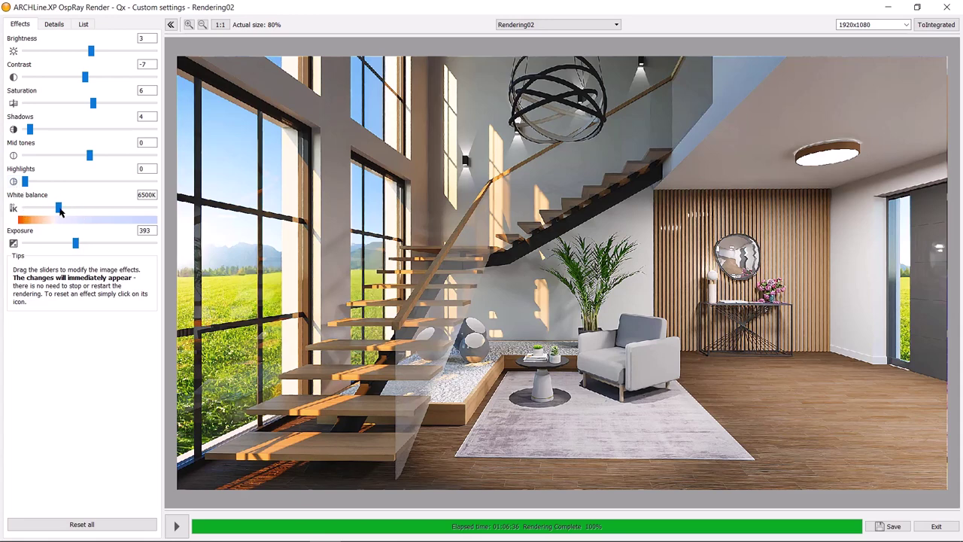
{"action": "mouse_move", "coordinate": [60, 210]}
{"action": "left_mouse_down"}
{"action": "mouse_move", "coordinate": [46, 213]}
{"action": "mouse_move", "coordinate": [54, 210]}
{"action": "left_mouse_up"}
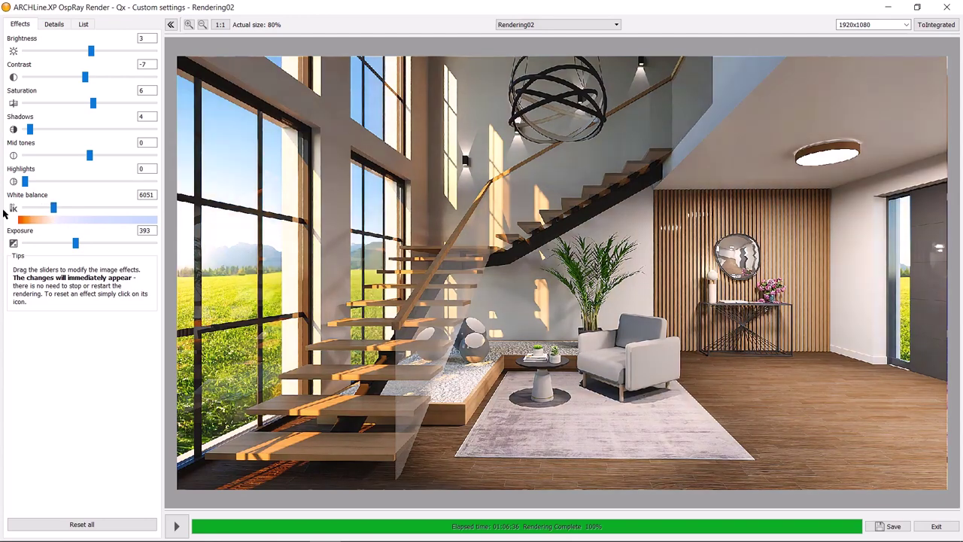
{"action": "left_click", "coordinate": [10, 210]}
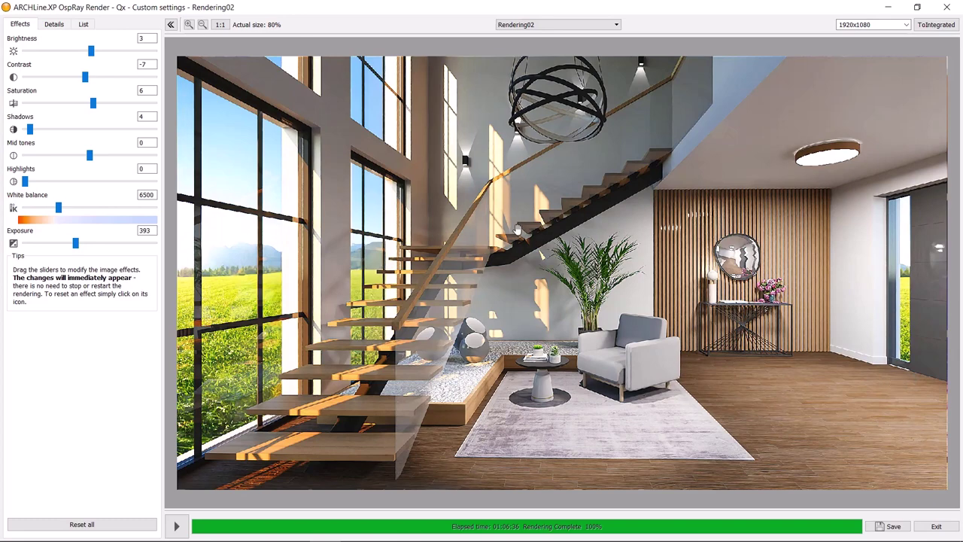
Step: Uncheck Sharper details in the render's Details settings
{"action": "left_click", "coordinate": [51, 25]}
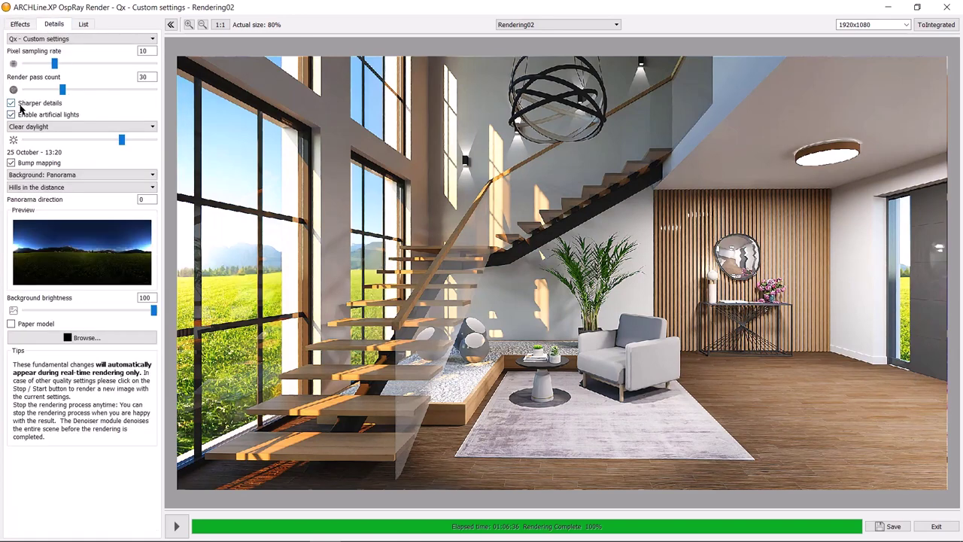
{"action": "mouse_move", "coordinate": [20, 108]}
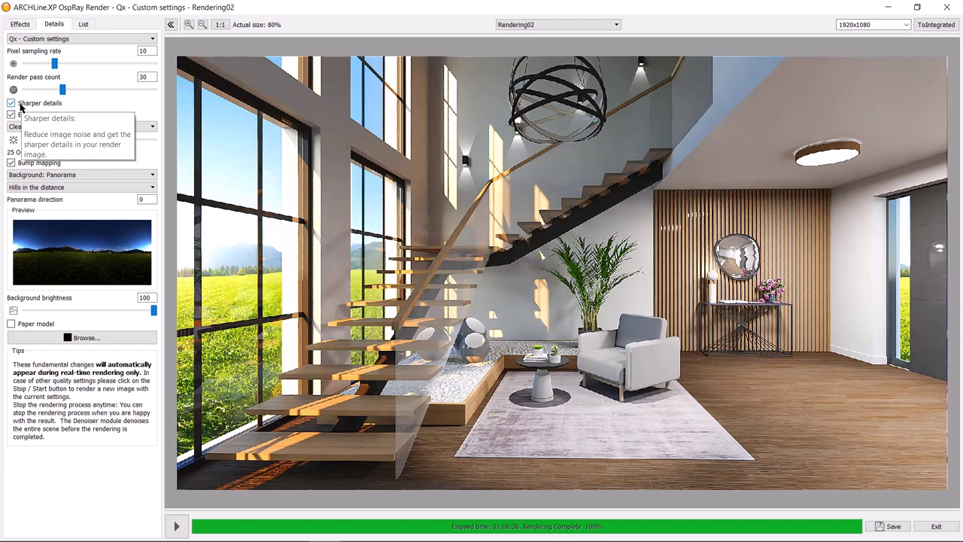
{"action": "left_click", "coordinate": [20, 108]}
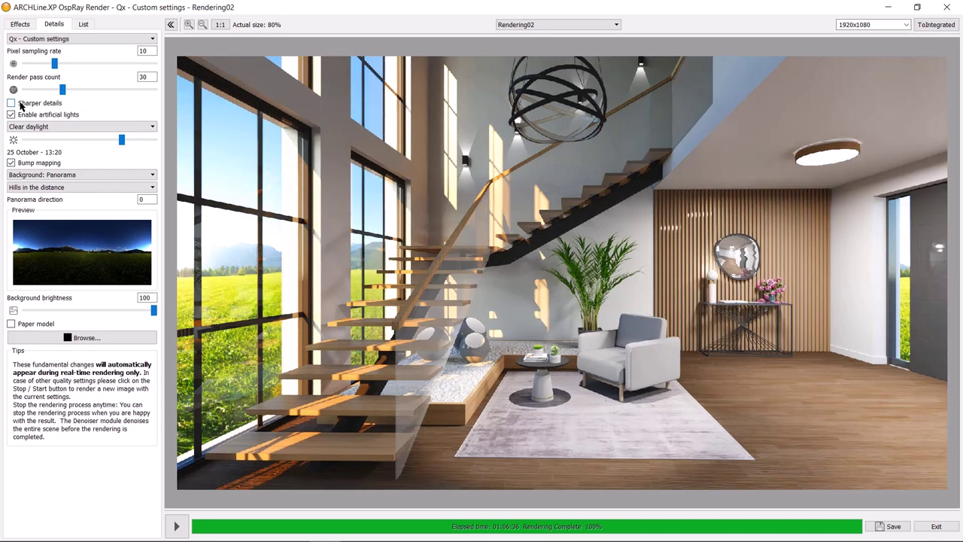
Step: Save the rendered image as the PNG file Render1
{"action": "left_click", "coordinate": [881, 532]}
{"action": "type", "text": "Re"}
{"action": "left_click", "coordinate": [134, 246]}
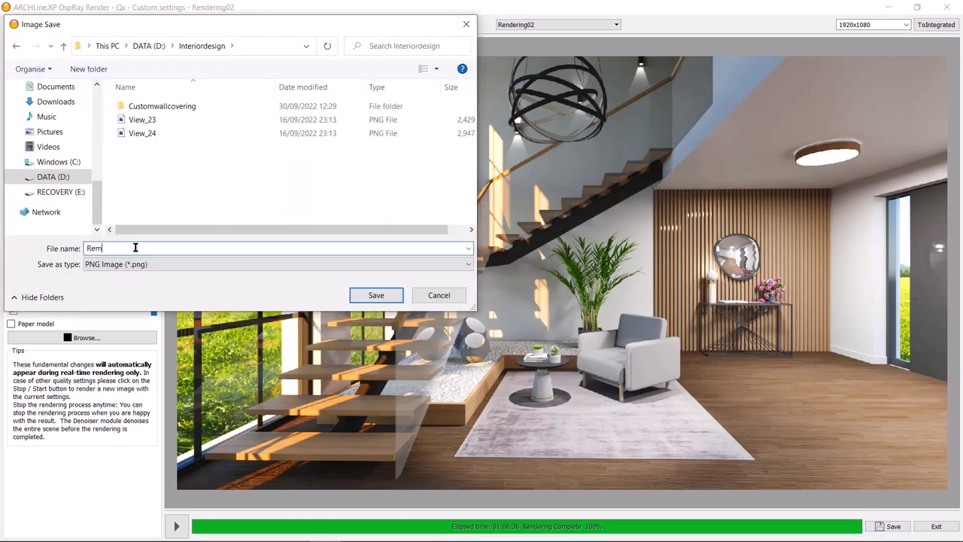
{"action": "type", "text": "nder1"}
{"action": "left_click", "coordinate": [374, 294]}
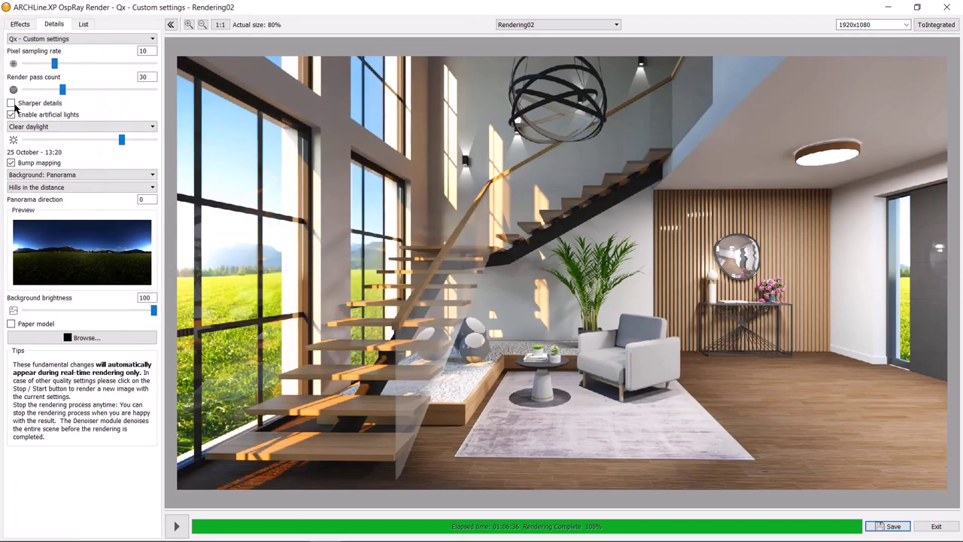
Step: Re-enable Sharper details, save a second PNG as Render2, and close the render window
{"action": "left_click", "coordinate": [10, 103]}
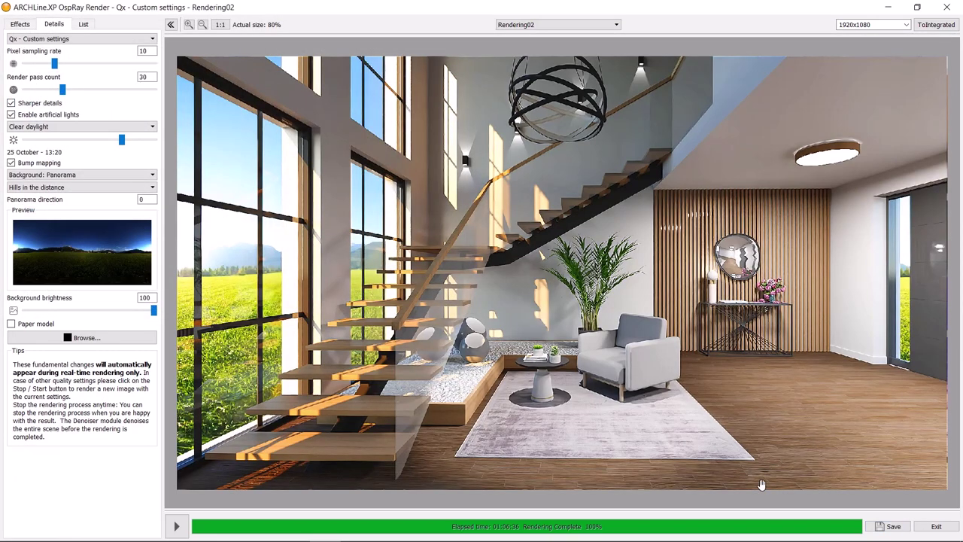
{"action": "left_click", "coordinate": [890, 526]}
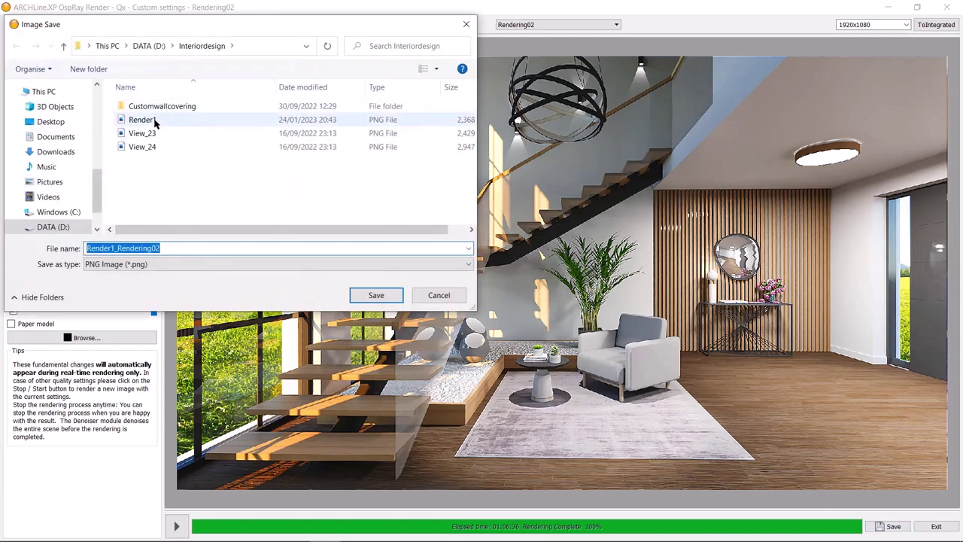
{"action": "left_click", "coordinate": [154, 123]}
{"action": "left_click", "coordinate": [121, 248]}
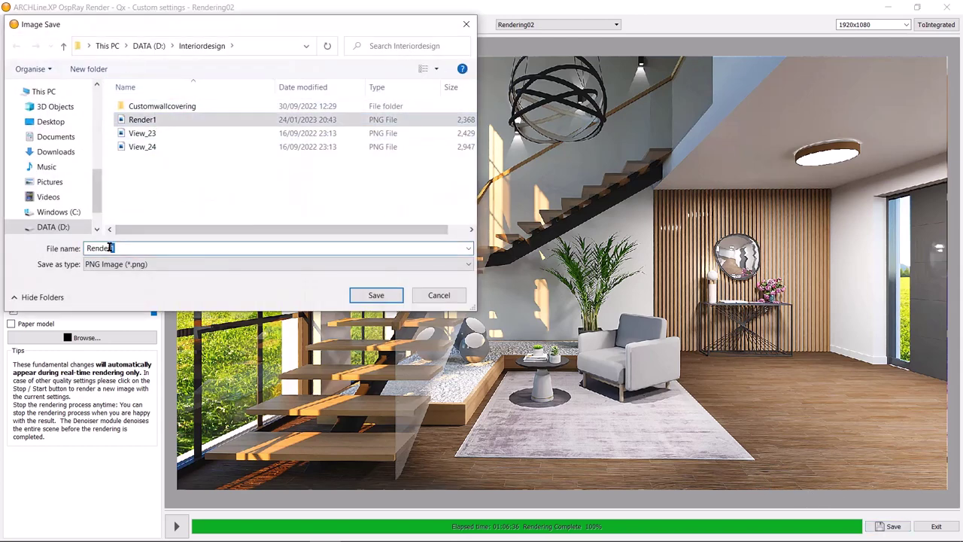
{"action": "left_click_drag", "start_coordinate": [111, 248], "coordinate": [158, 243]}
{"action": "type", "text": "2"}
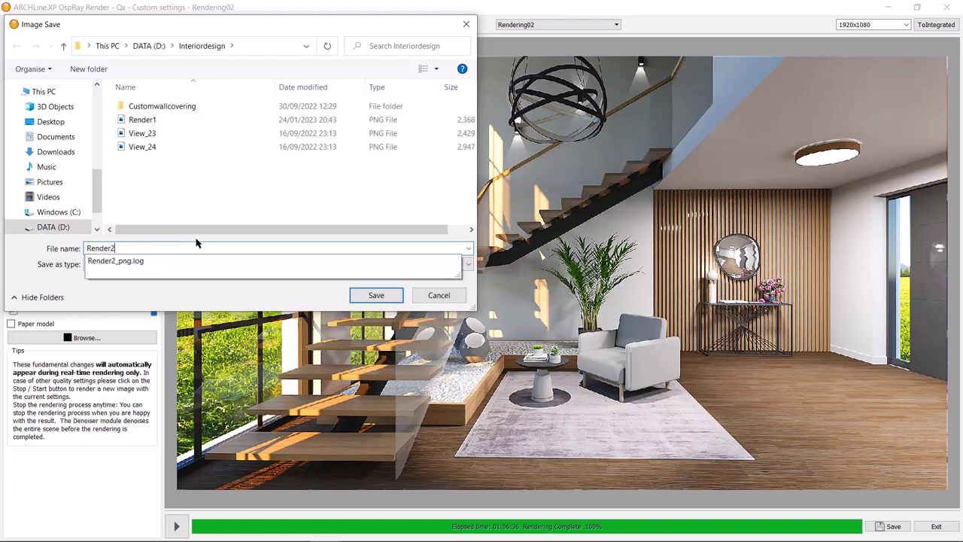
{"action": "left_click", "coordinate": [375, 210]}
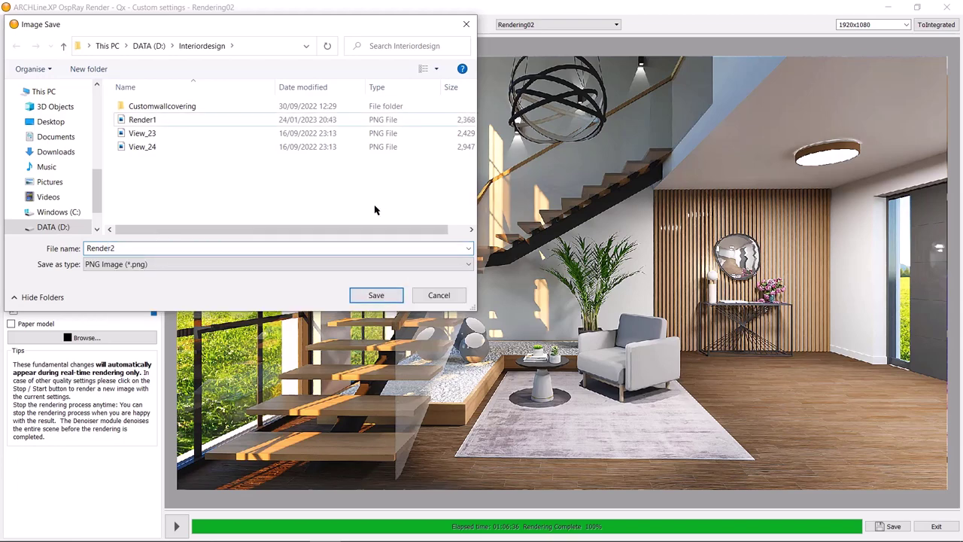
{"action": "left_click", "coordinate": [387, 295]}
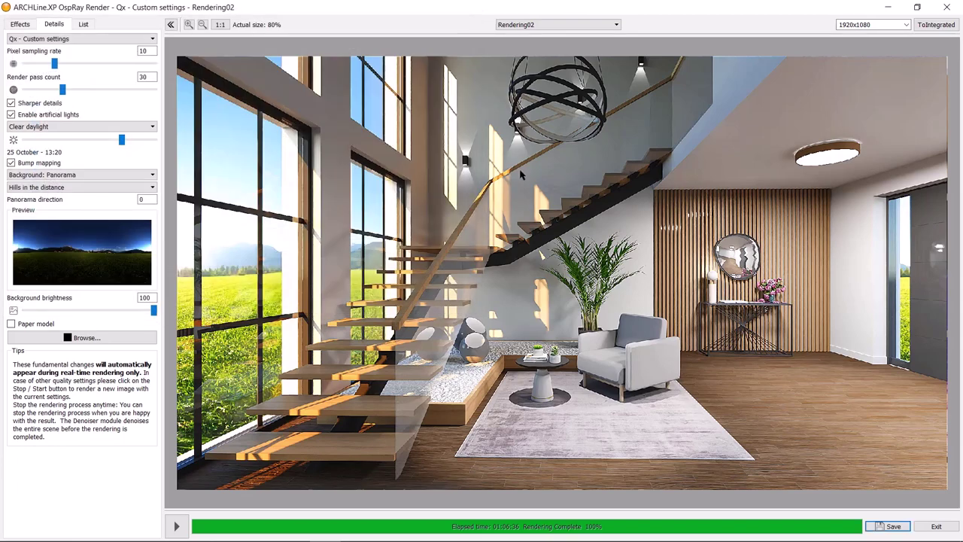
{"action": "left_click", "coordinate": [947, 7]}
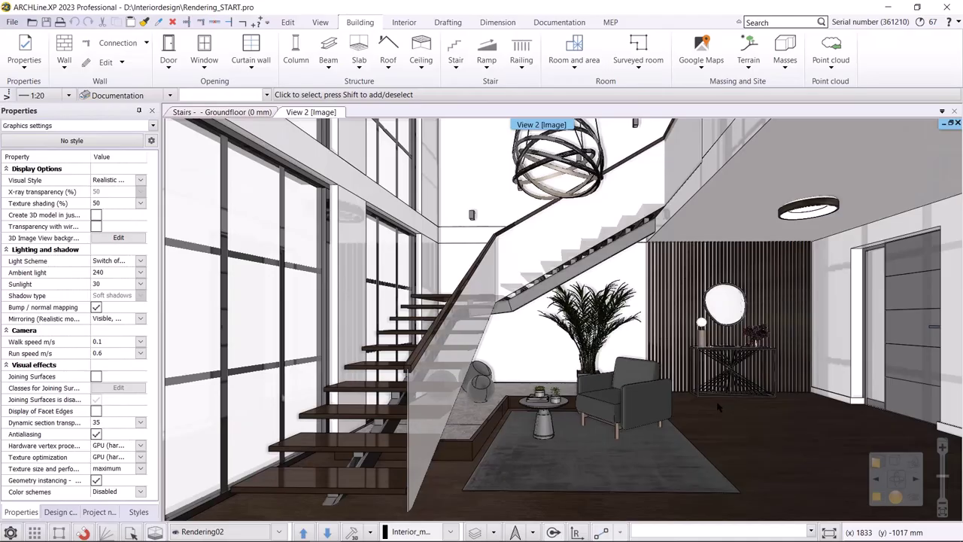